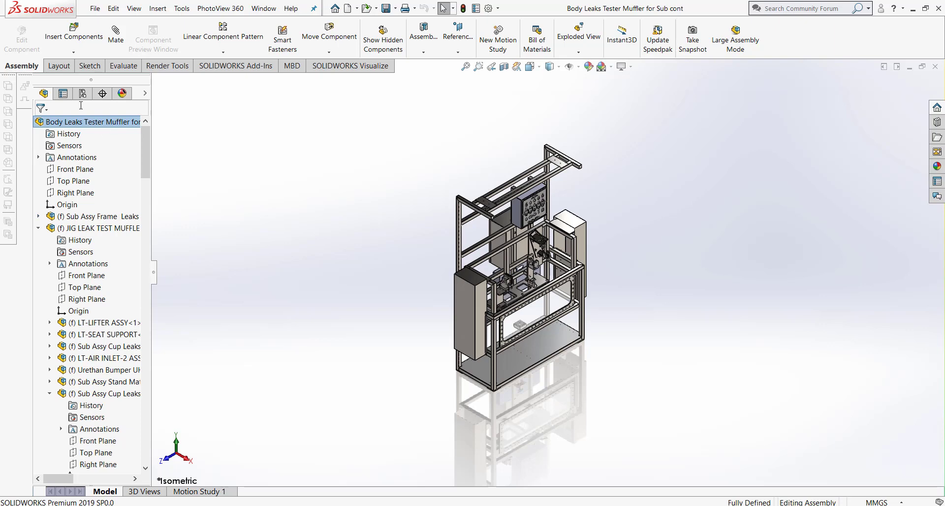
Add a FRAME configuration to the assembly, with its description used in the bill of materials and Configuration Name as the part number
{"action": "left_click", "coordinate": [82, 94]}
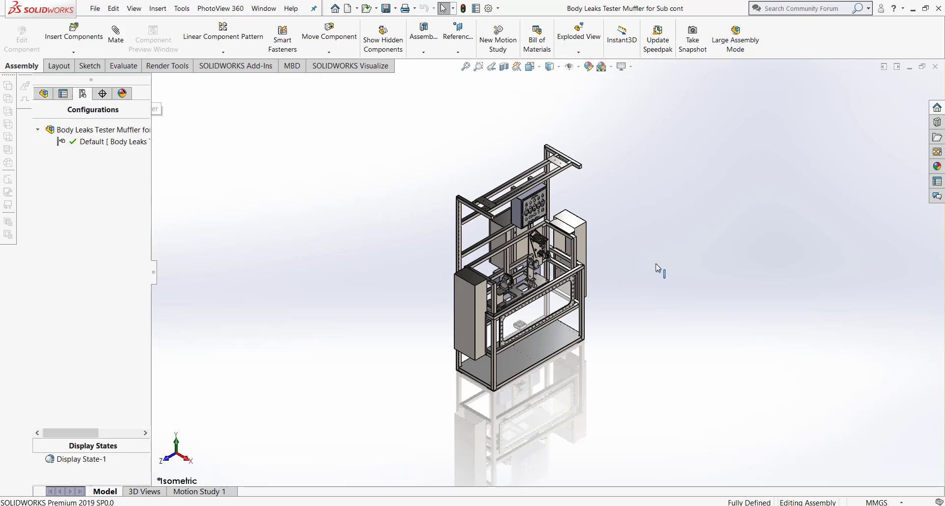
{"action": "scroll", "coordinate": [656, 264], "scroll_direction": "up", "scroll_amount": 3}
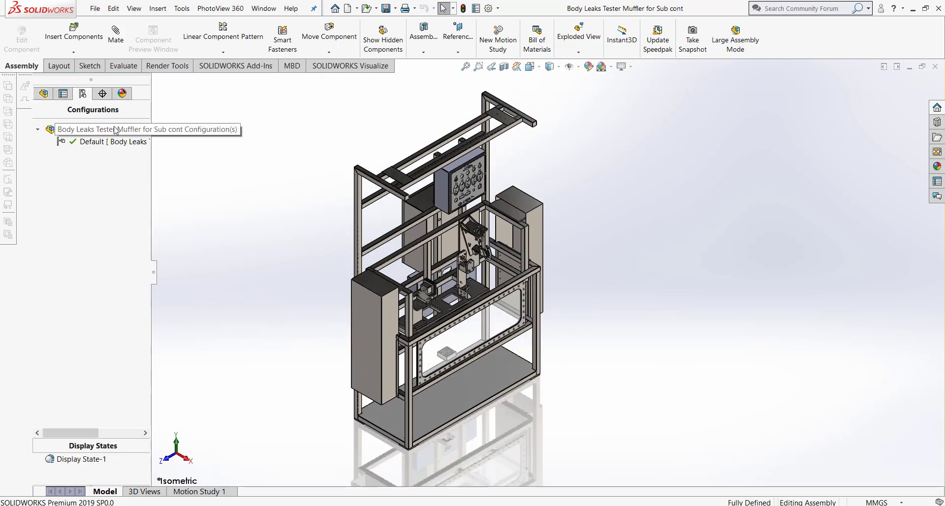
{"action": "left_click", "coordinate": [114, 129]}
{"action": "right_click", "coordinate": [133, 131]}
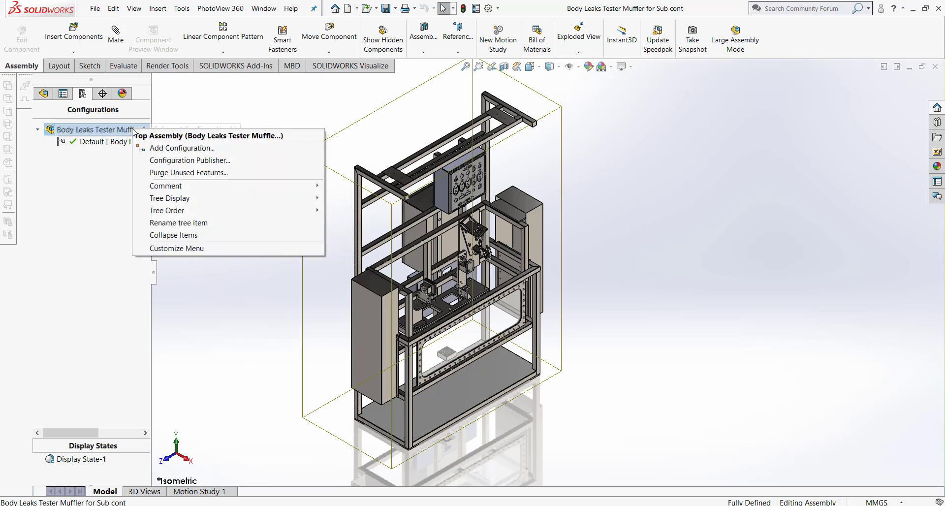
{"action": "left_click", "coordinate": [174, 148]}
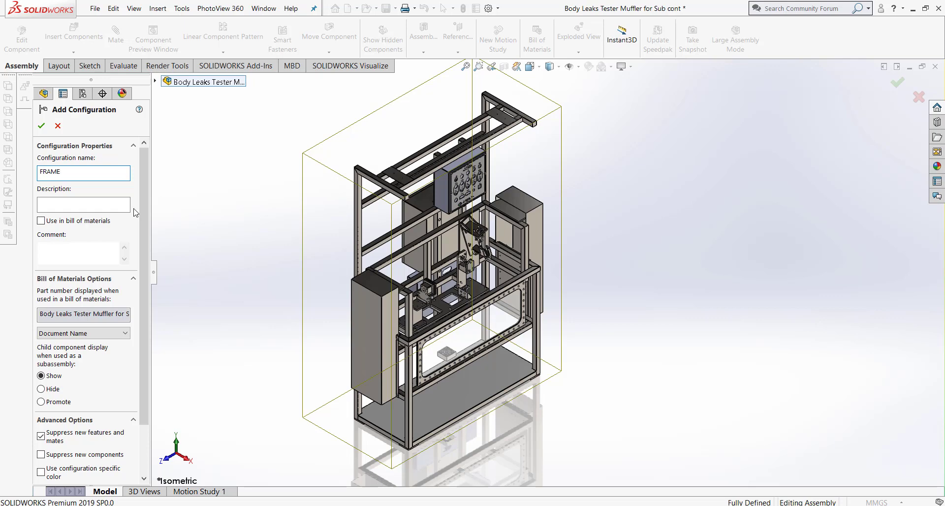
{"action": "left_click", "coordinate": [72, 221]}
{"action": "left_click", "coordinate": [76, 334]}
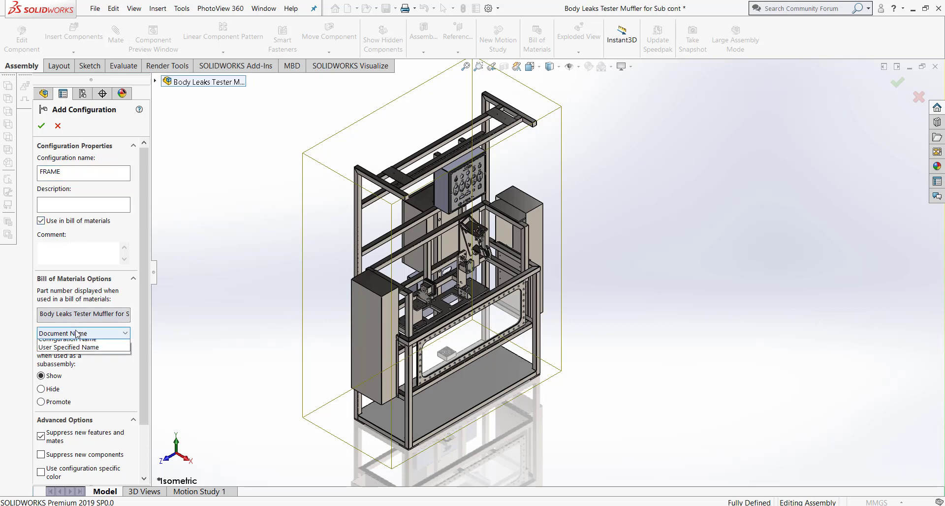
{"action": "left_click", "coordinate": [91, 352]}
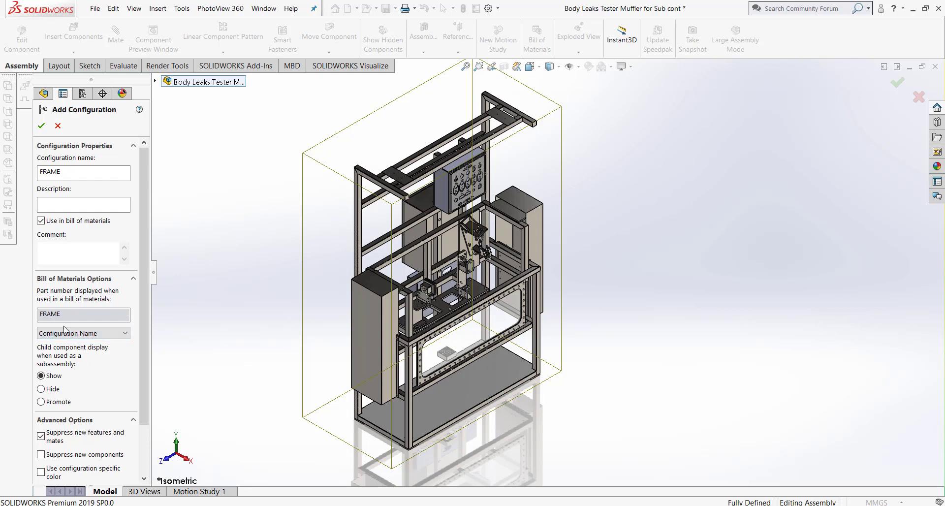
{"action": "left_click", "coordinate": [41, 126]}
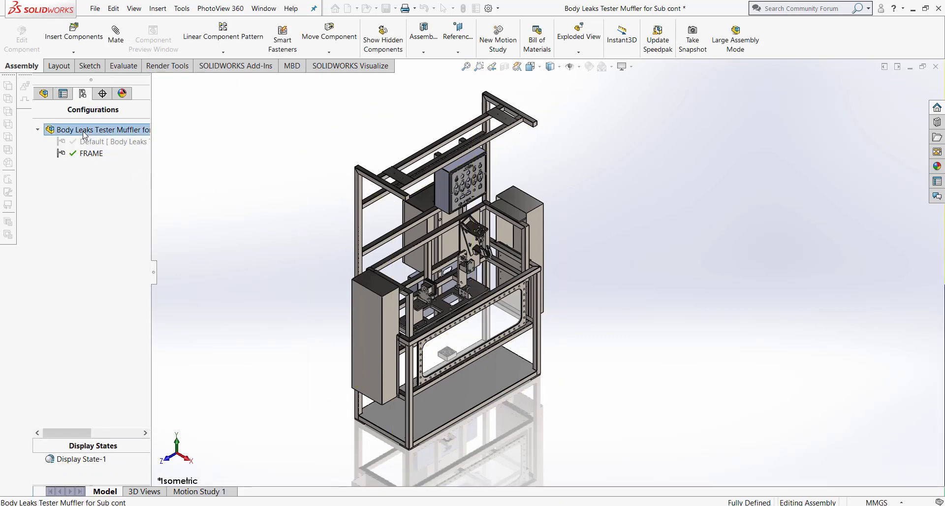
Add a JIG ASSY configuration, with its description used in the bill of materials and Configuration Name as the part number
{"action": "right_click", "coordinate": [84, 131]}
{"action": "left_click", "coordinate": [132, 151]}
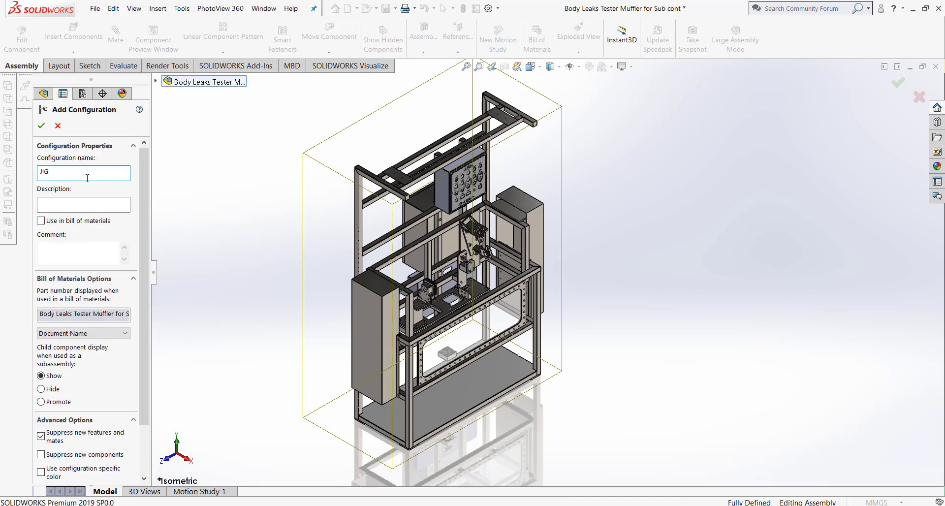
{"action": "left_click", "coordinate": [83, 221]}
{"action": "left_click", "coordinate": [74, 334]}
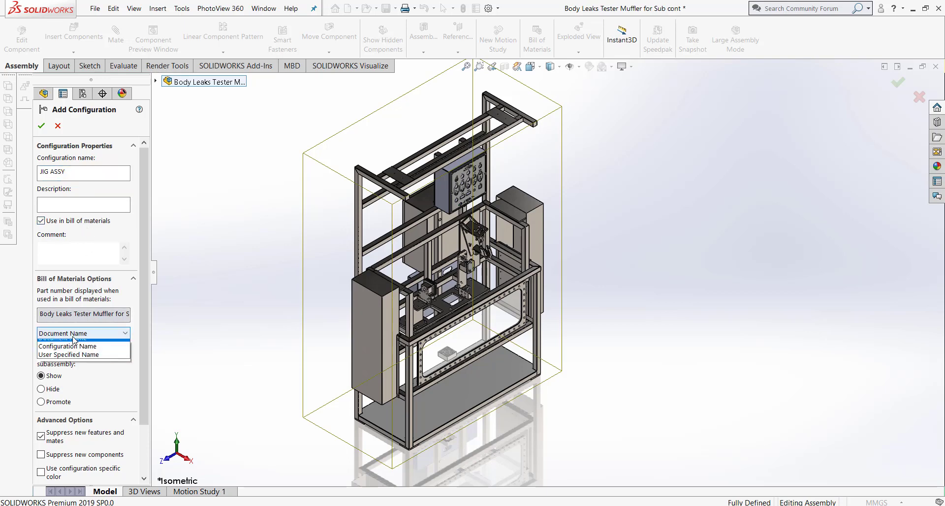
{"action": "left_click", "coordinate": [71, 347]}
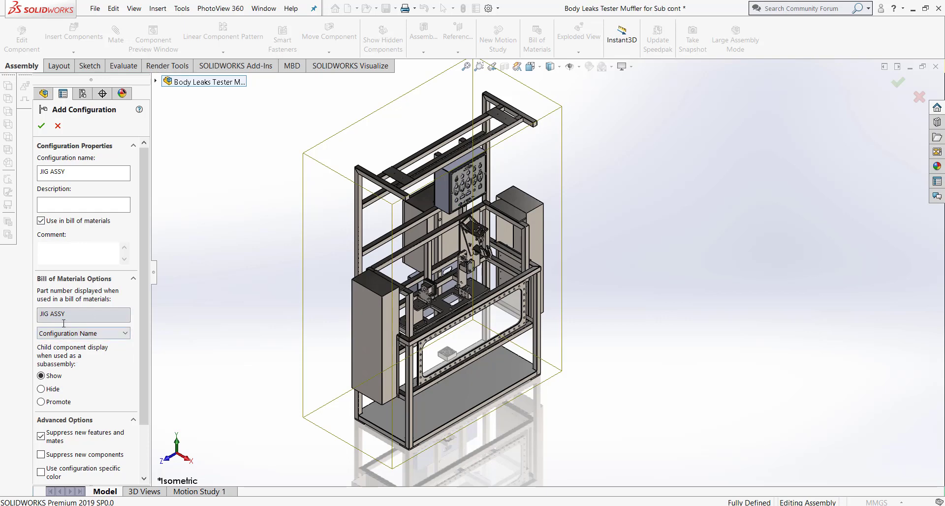
{"action": "left_click", "coordinate": [42, 126]}
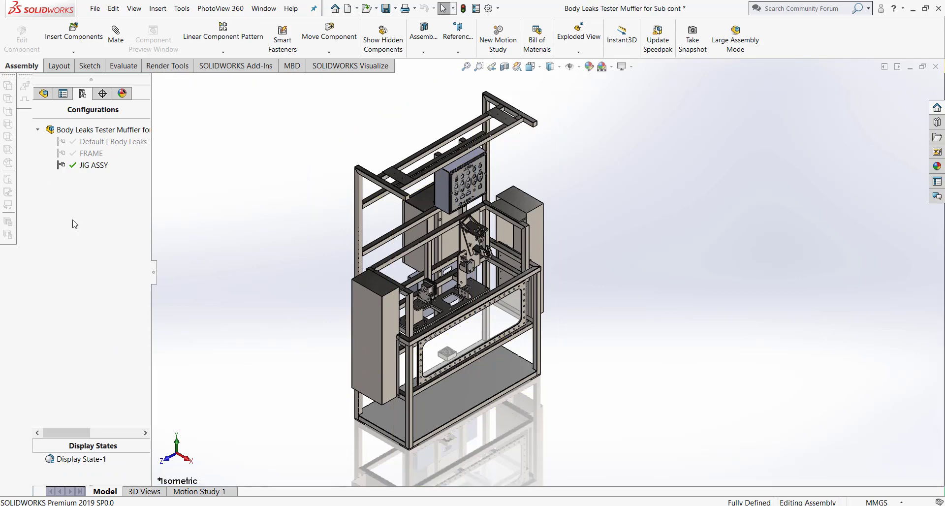
In the FRAME configuration, suppress every component except the Sub Assy Frame Leaks Tester subassembly by inverting its selection
{"action": "double_click", "coordinate": [98, 143]}
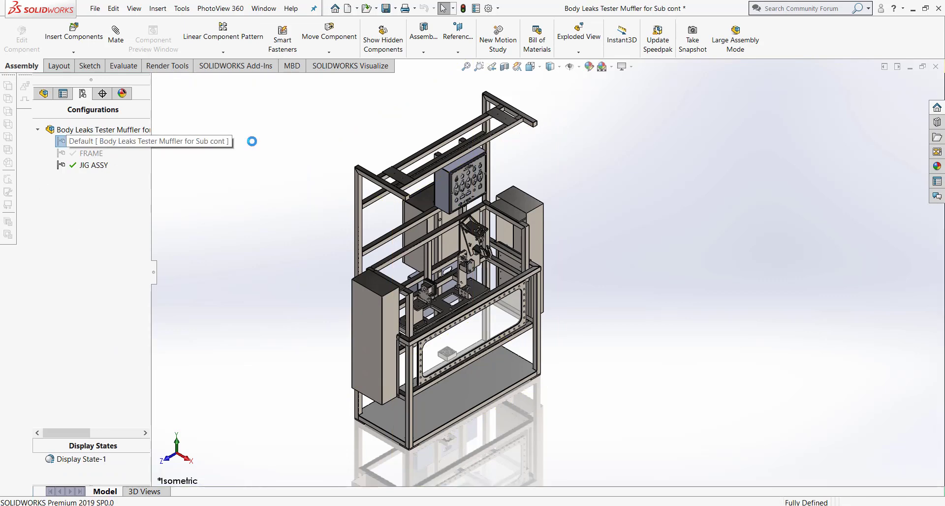
{"action": "left_click", "coordinate": [83, 155]}
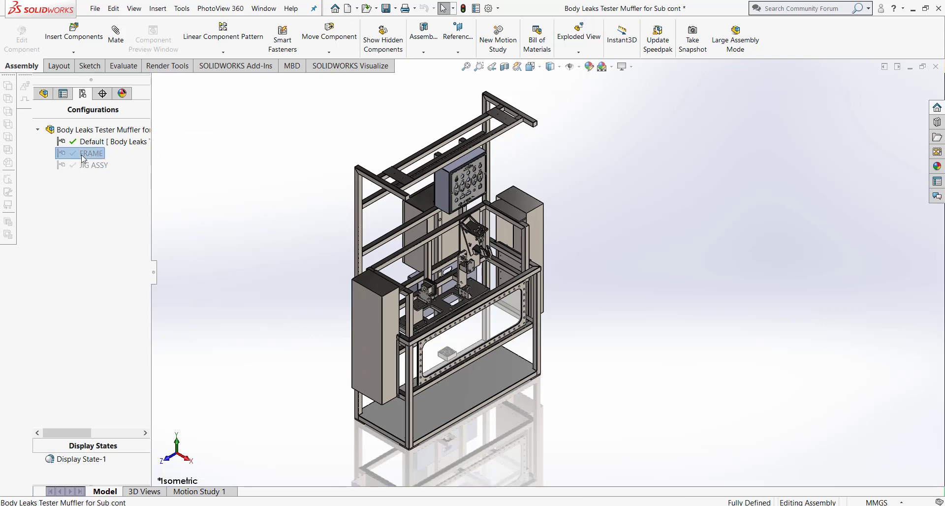
{"action": "double_click", "coordinate": [83, 156]}
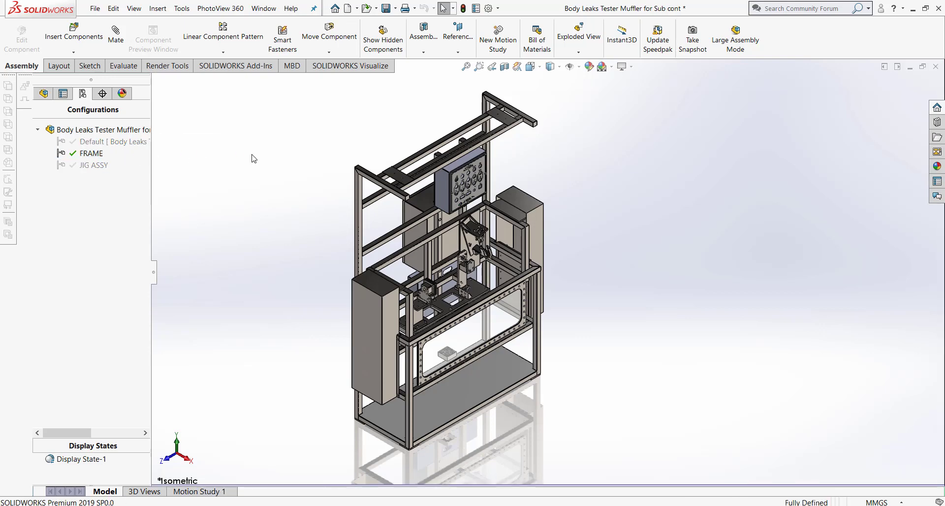
{"action": "left_click", "coordinate": [355, 188]}
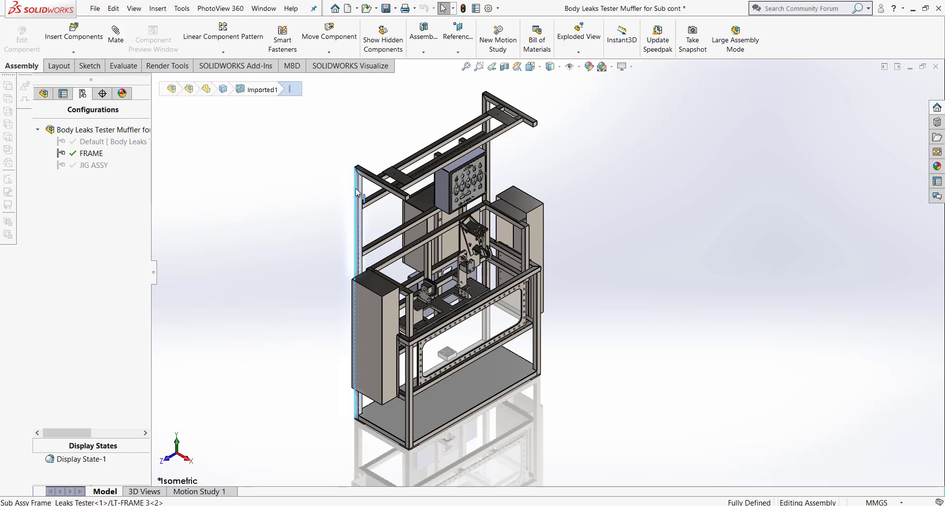
{"action": "left_click", "coordinate": [191, 91]}
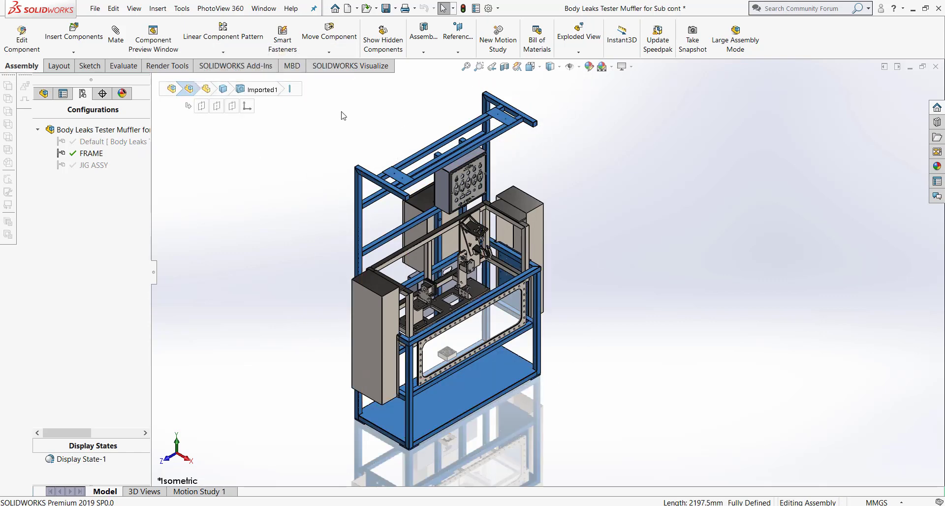
{"action": "right_click", "coordinate": [315, 168]}
{"action": "mouse_move", "coordinate": [379, 169]}
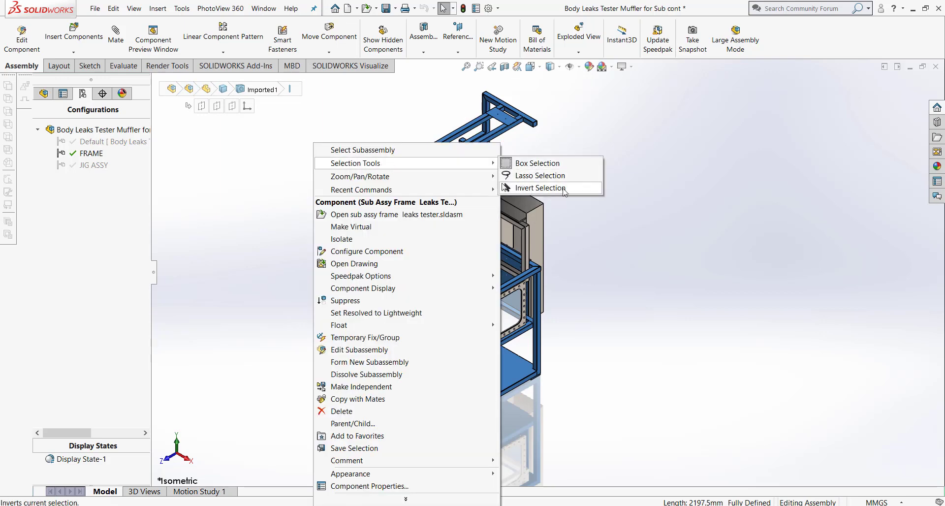
{"action": "left_click", "coordinate": [540, 188]}
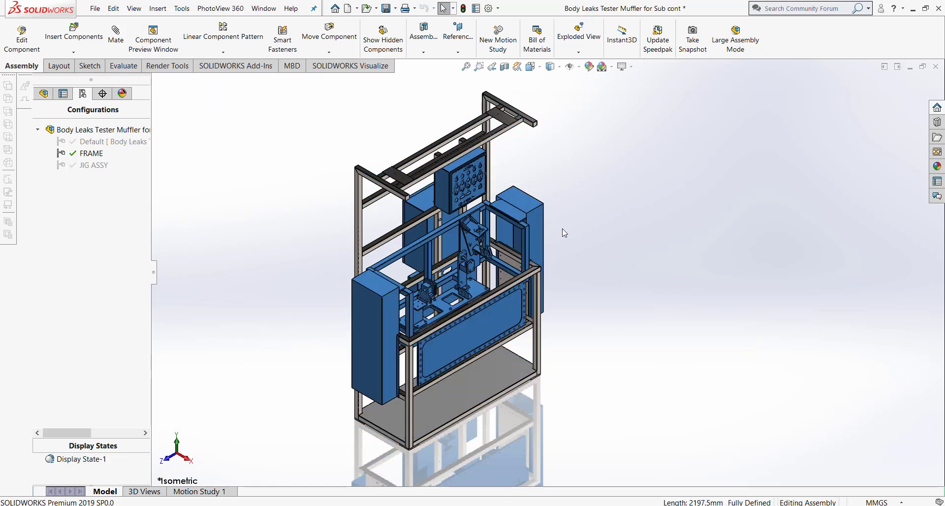
{"action": "right_click", "coordinate": [289, 152]}
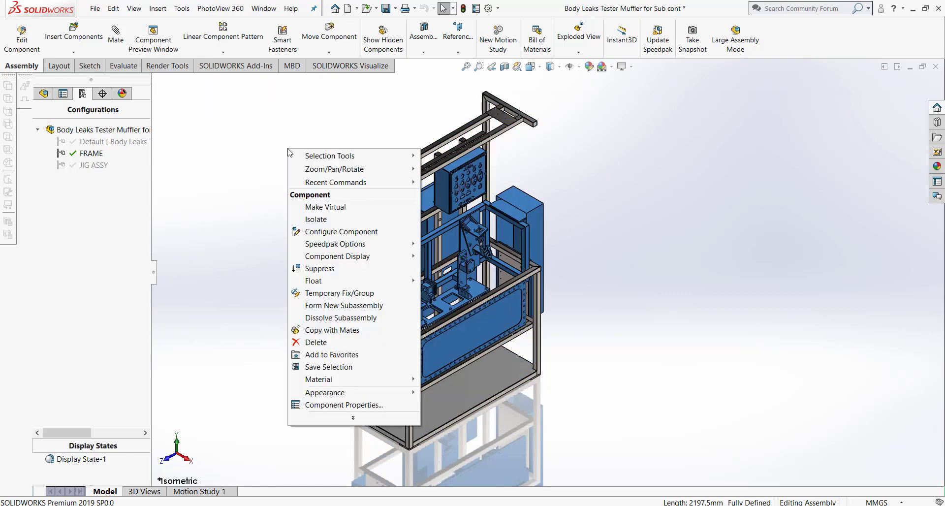
{"action": "left_click", "coordinate": [319, 269]}
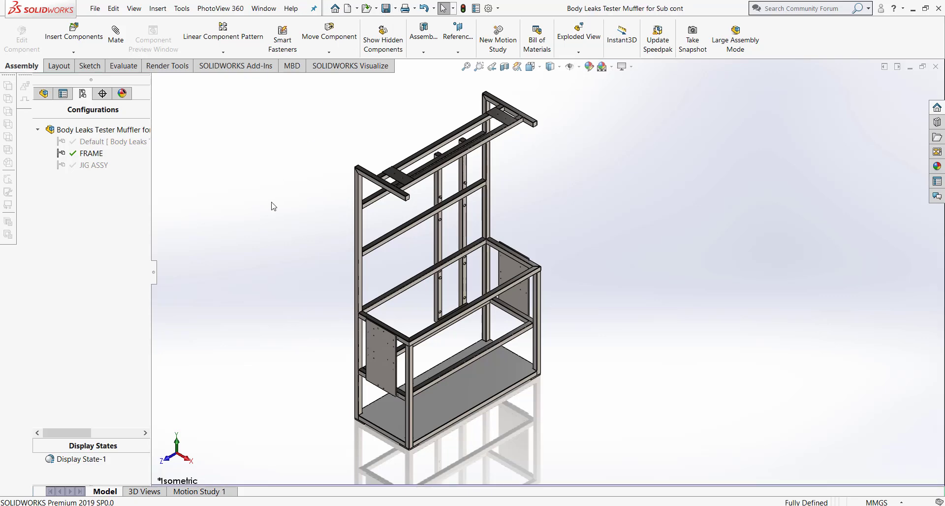
In the JIG ASSY configuration, suppress every component except the jig leak test muffler subassembly by inverting its selection
{"action": "double_click", "coordinate": [91, 167]}
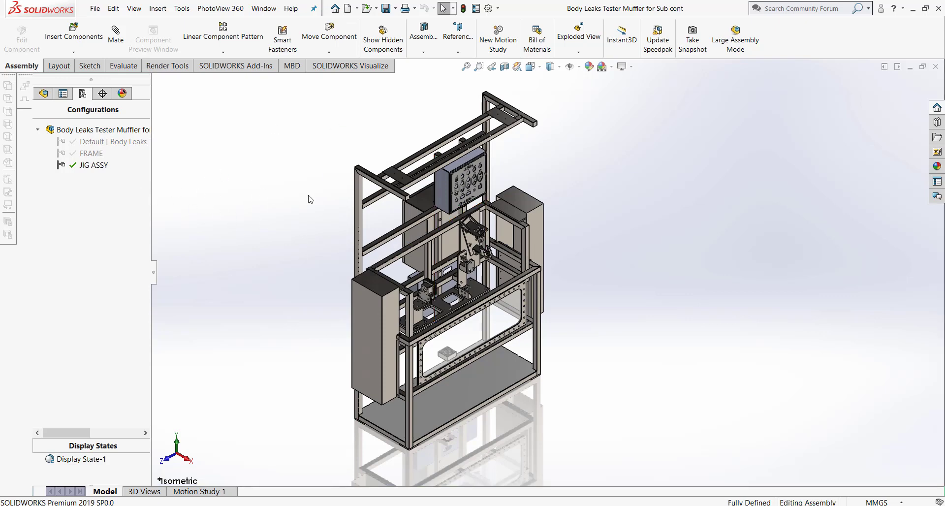
{"action": "left_click", "coordinate": [446, 310]}
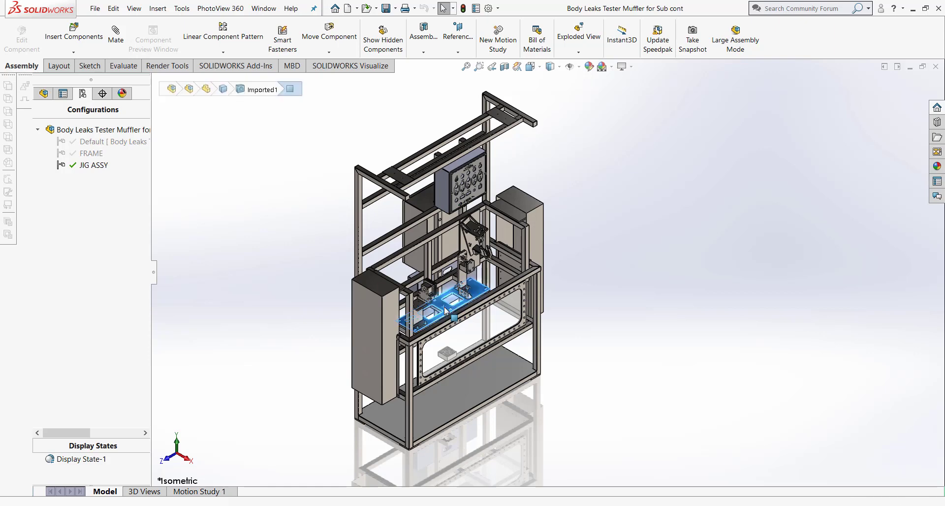
{"action": "left_click", "coordinate": [189, 89]}
{"action": "right_click", "coordinate": [226, 190]}
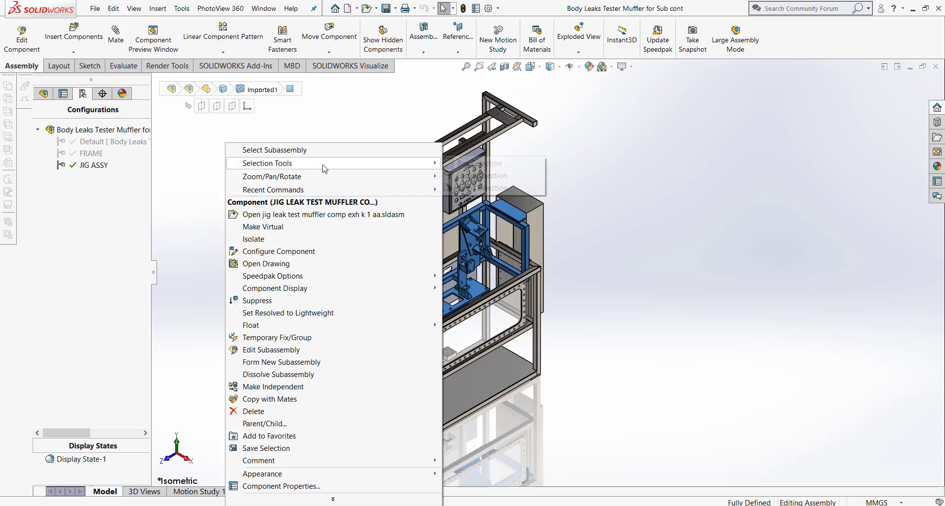
{"action": "mouse_move", "coordinate": [327, 165]}
{"action": "left_click", "coordinate": [539, 187]}
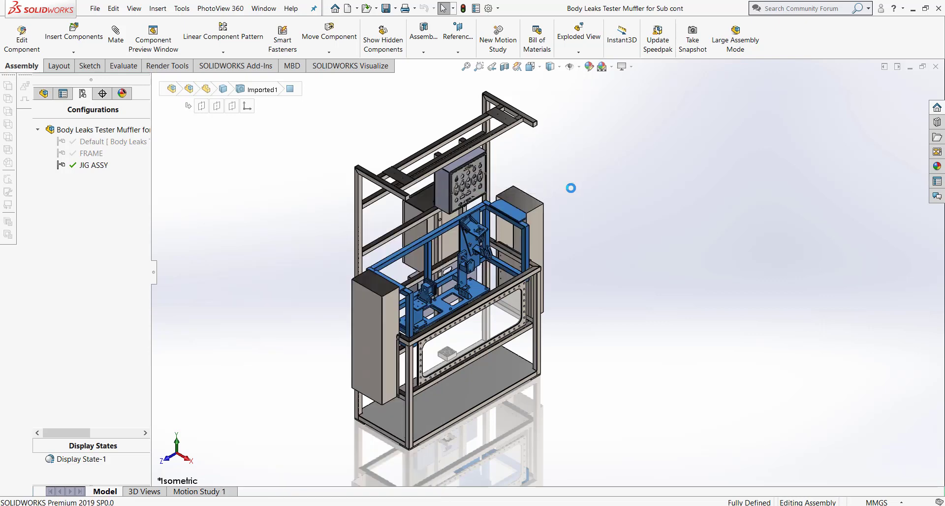
{"action": "right_click", "coordinate": [259, 177]}
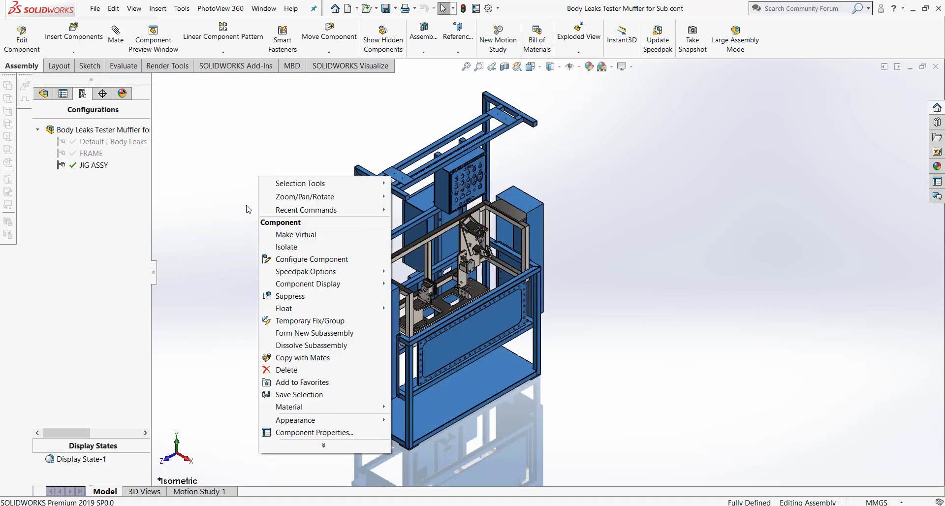
{"action": "left_click", "coordinate": [277, 297]}
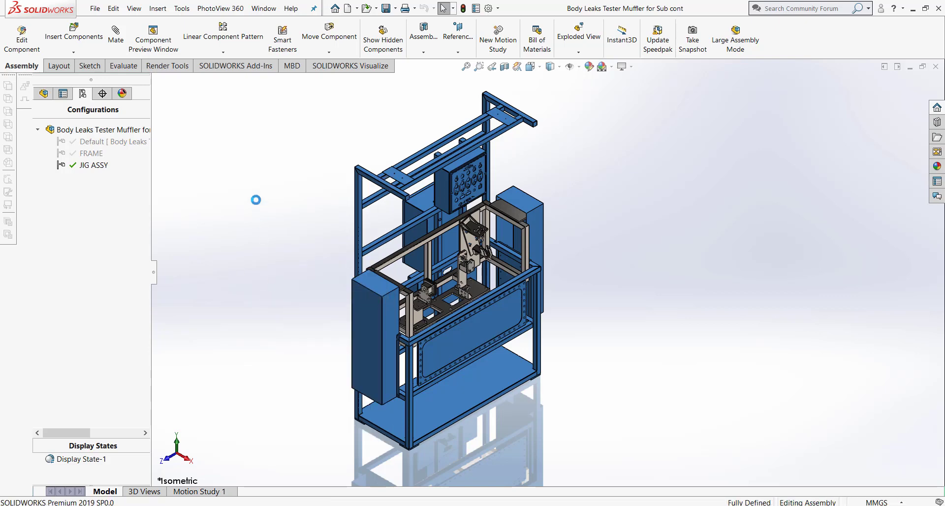
{"action": "left_click", "coordinate": [465, 66]}
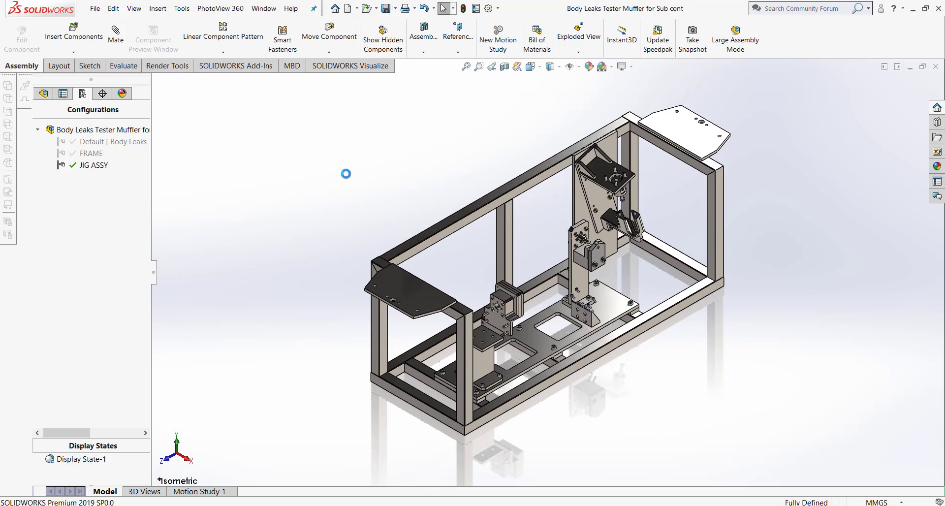
Activate the Default, FRAME and JIG ASSY configurations in turn to check which components each one shows
{"action": "double_click", "coordinate": [104, 142]}
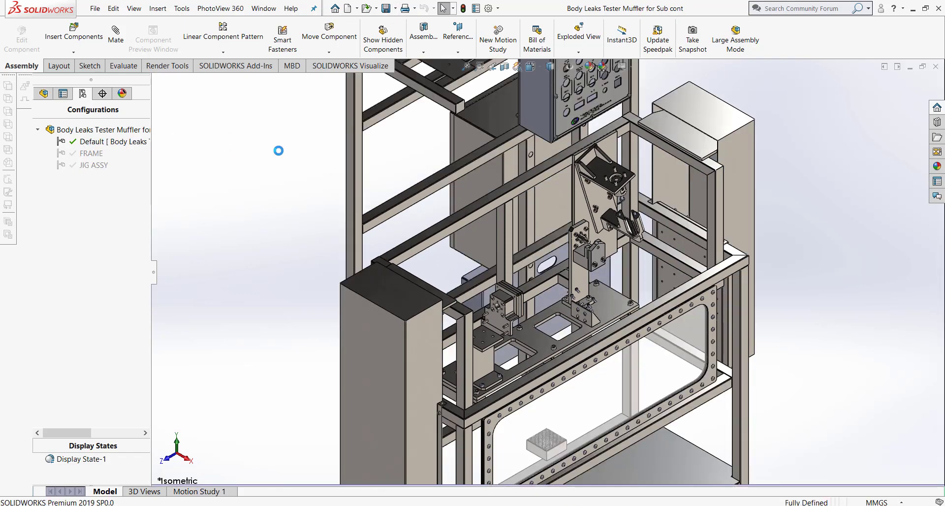
{"action": "scroll", "coordinate": [279, 152], "scroll_direction": "up", "scroll_amount": 5}
{"action": "double_click", "coordinate": [91, 153]}
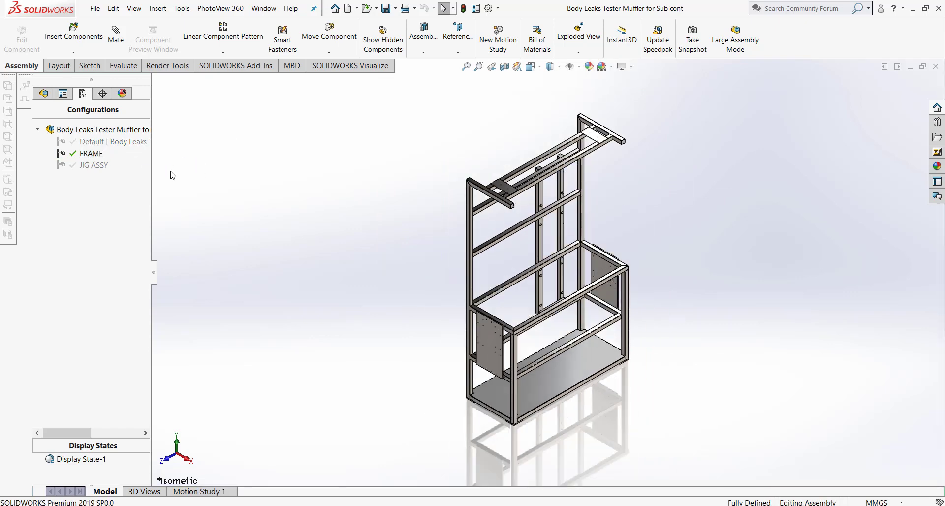
{"action": "double_click", "coordinate": [93, 165]}
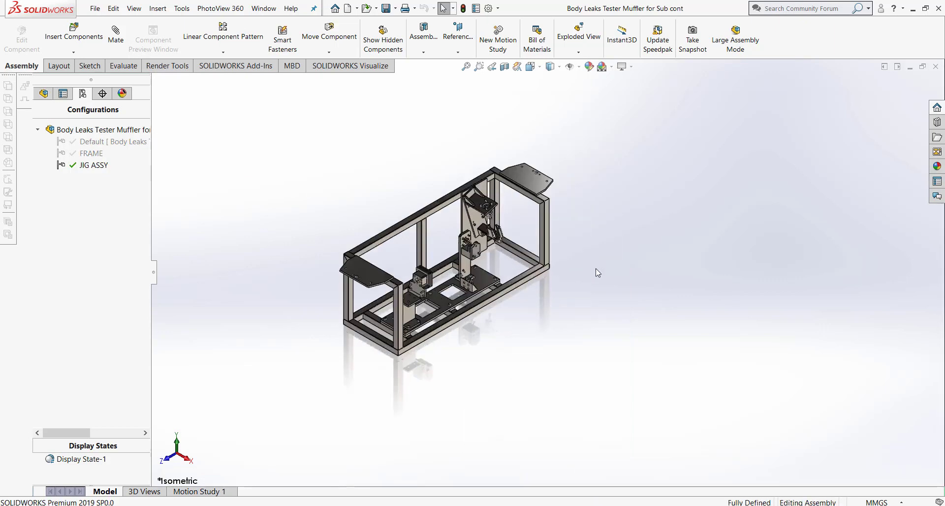
{"action": "scroll", "coordinate": [374, 207], "scroll_direction": "down", "scroll_amount": 3}
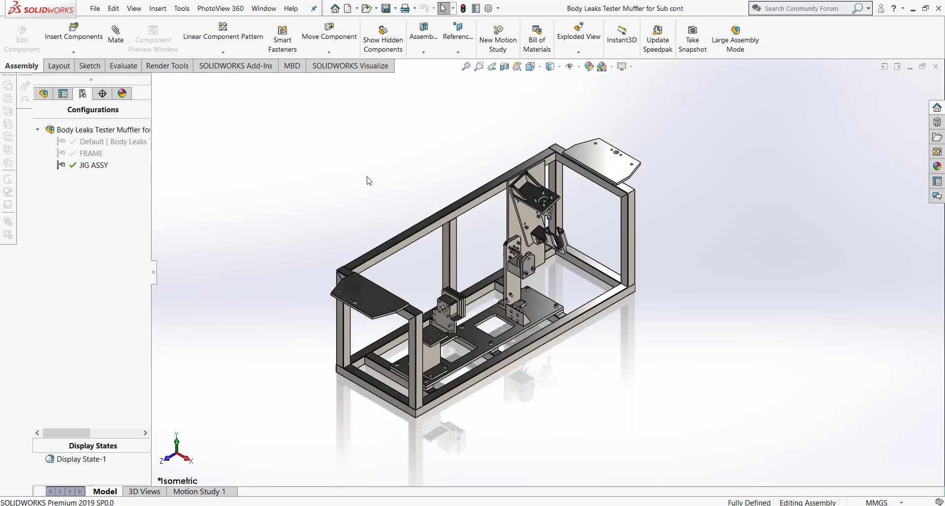
{"action": "scroll", "coordinate": [548, 273], "scroll_direction": "up", "scroll_amount": 2}
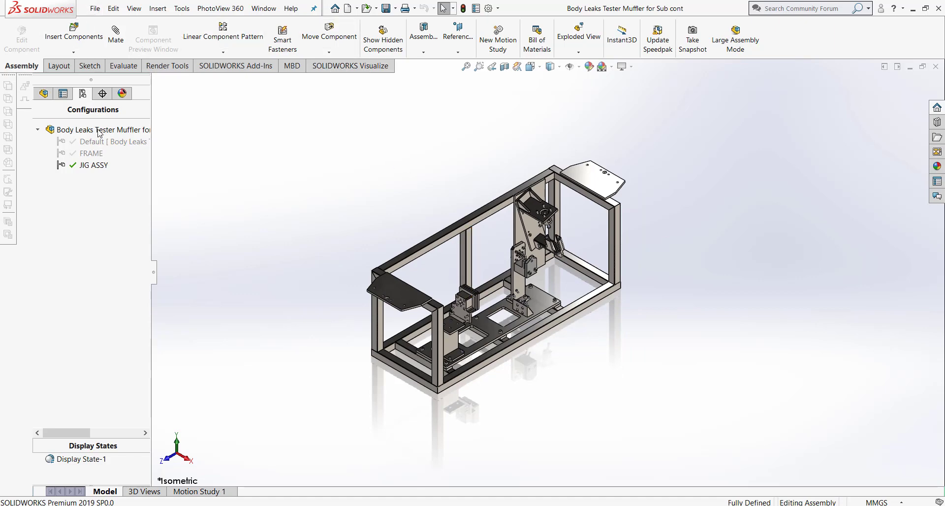
Activate the Default configuration and start a drawing from the assembly using the a4 yutube template
{"action": "double_click", "coordinate": [92, 143]}
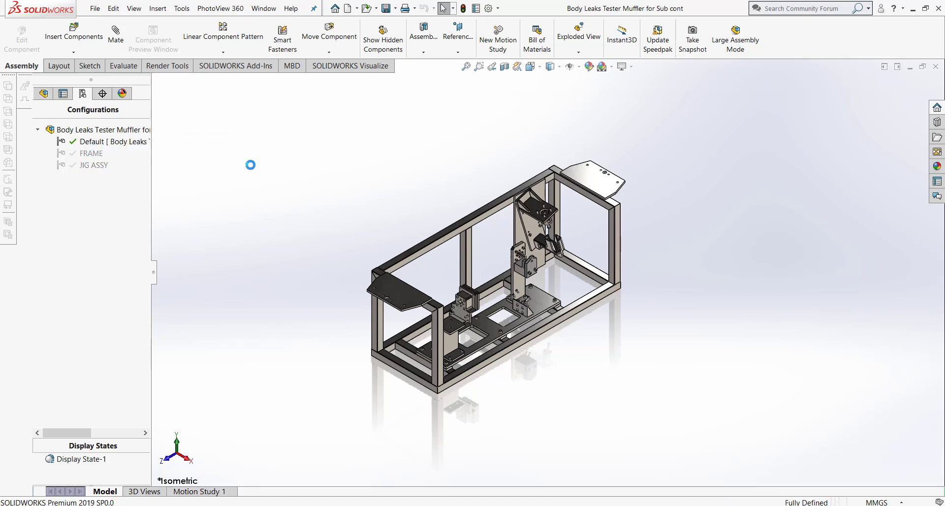
{"action": "left_click", "coordinate": [97, 9]}
{"action": "left_click", "coordinate": [132, 91]}
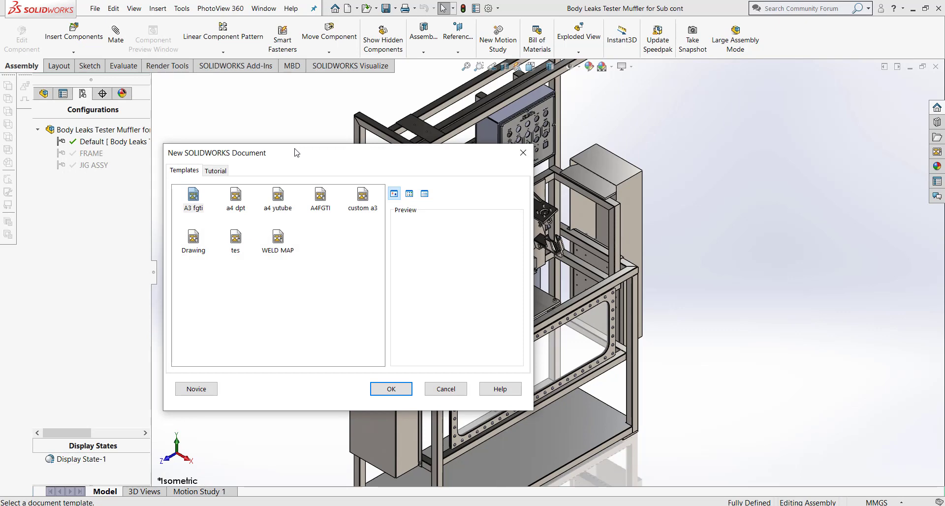
{"action": "left_click", "coordinate": [282, 252]}
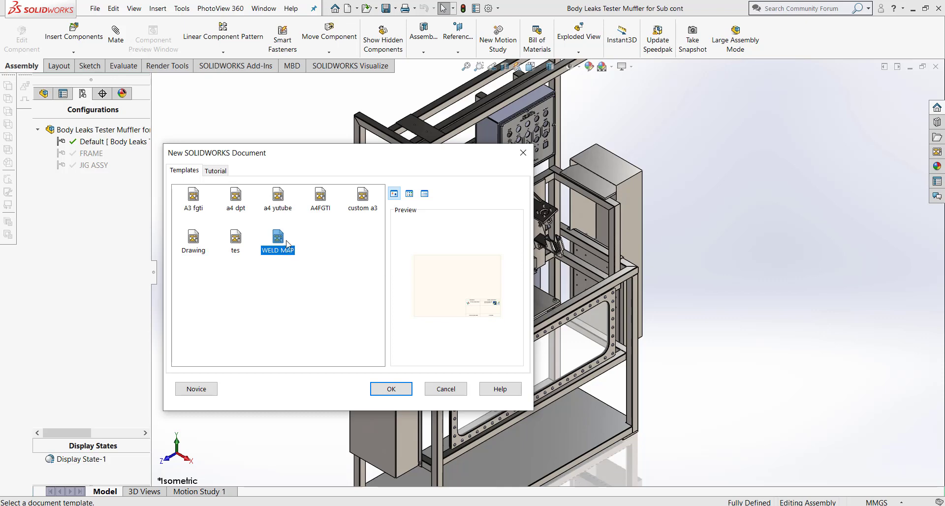
{"action": "left_click", "coordinate": [286, 199]}
{"action": "left_click", "coordinate": [391, 388]}
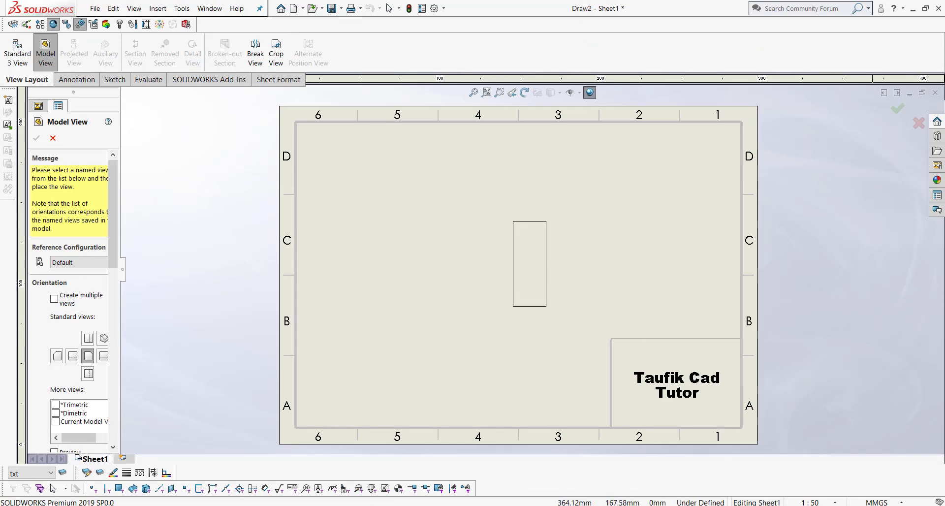
Place a view of the Default configuration on the sheet and orient it to show the wide face with the control panel
{"action": "left_click", "coordinate": [400, 267]}
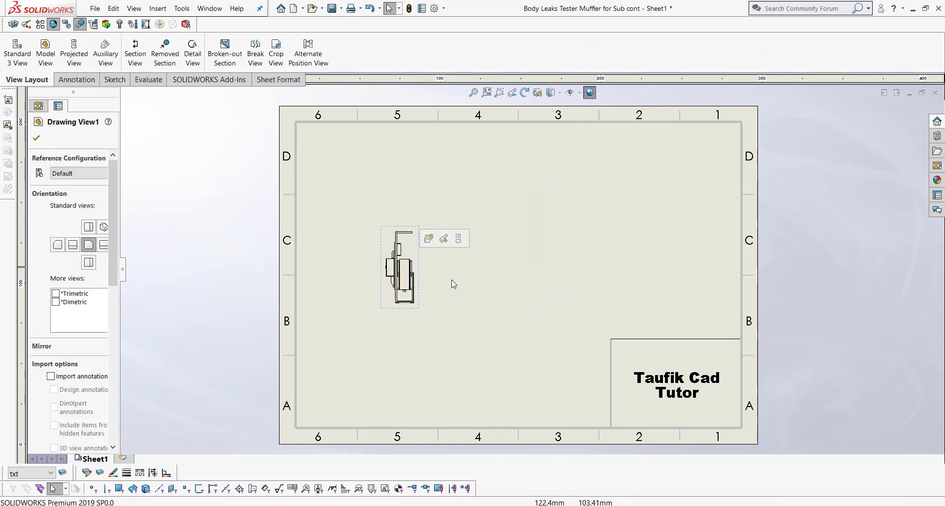
{"action": "left_click", "coordinate": [105, 245]}
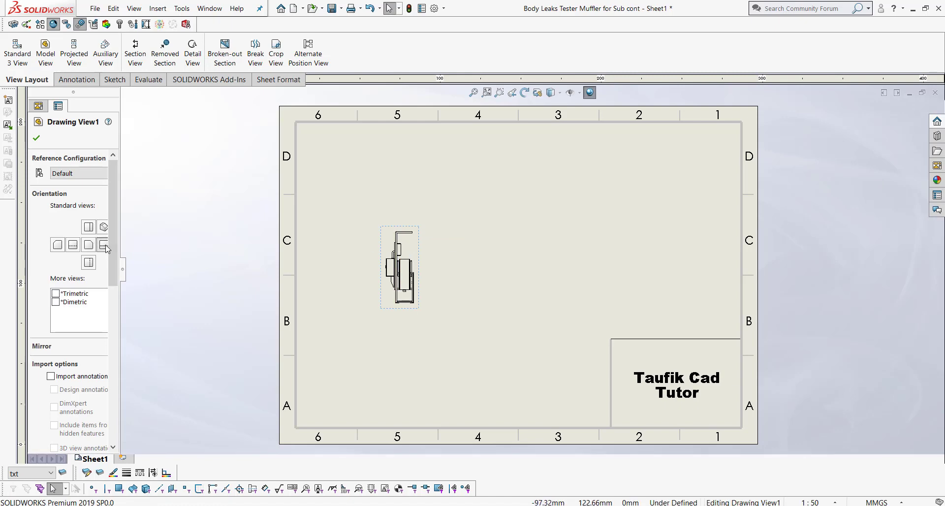
{"action": "left_click", "coordinate": [35, 139]}
{"action": "scroll", "coordinate": [439, 292], "scroll_direction": "down", "scroll_amount": 1}
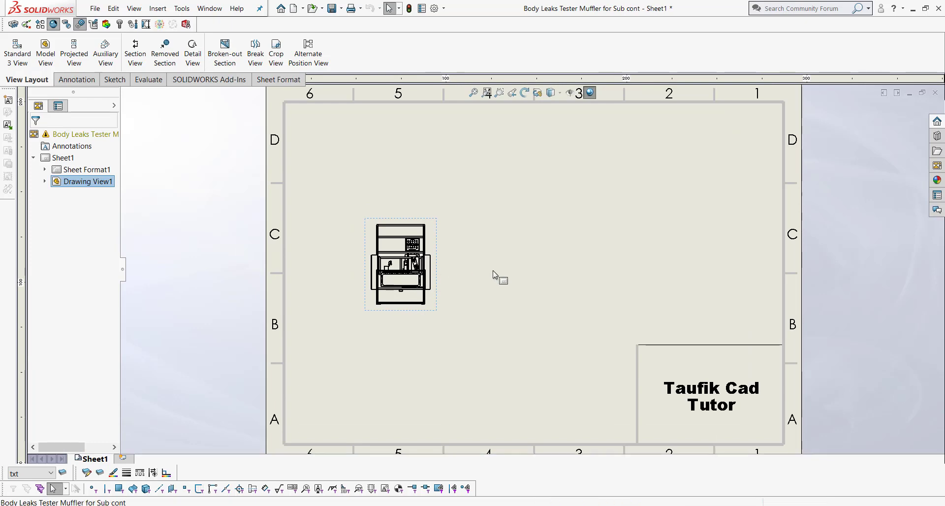
Give the Default view a custom scale of 1:20
{"action": "left_click", "coordinate": [441, 285]}
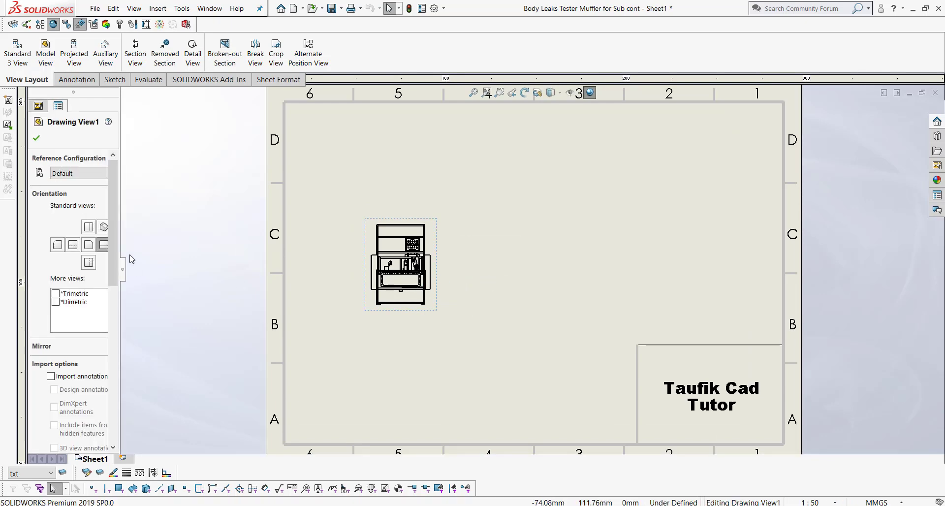
{"action": "scroll", "coordinate": [69, 345], "scroll_direction": "down", "scroll_amount": 6}
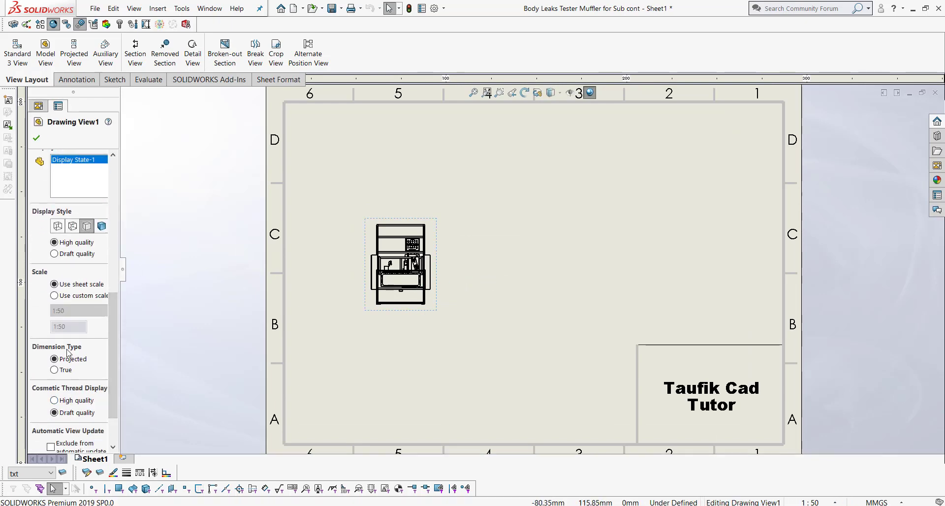
{"action": "left_click", "coordinate": [74, 296]}
{"action": "left_click", "coordinate": [79, 310]}
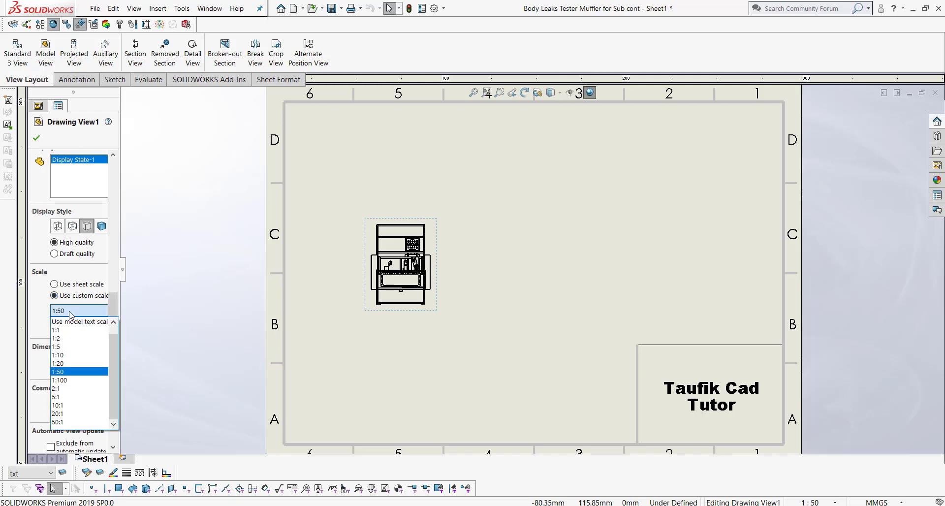
{"action": "left_click", "coordinate": [66, 364]}
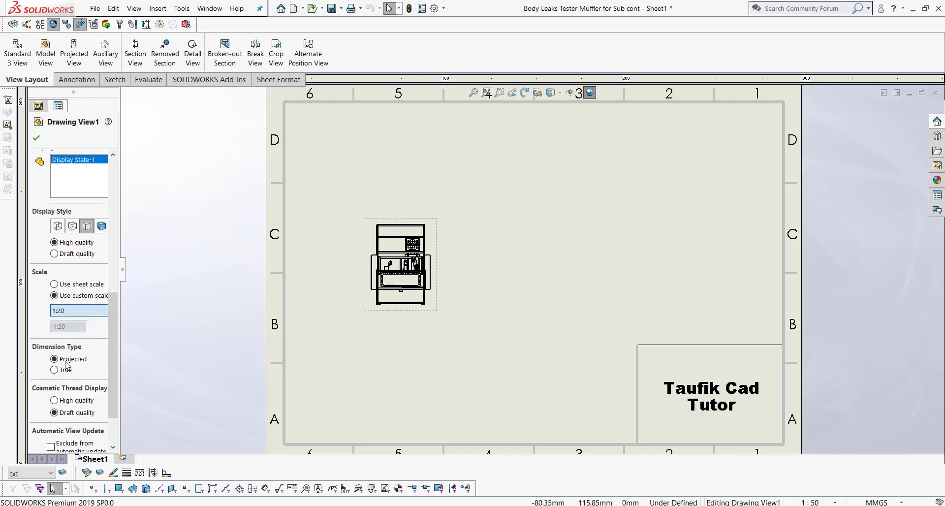
{"action": "left_click", "coordinate": [36, 137]}
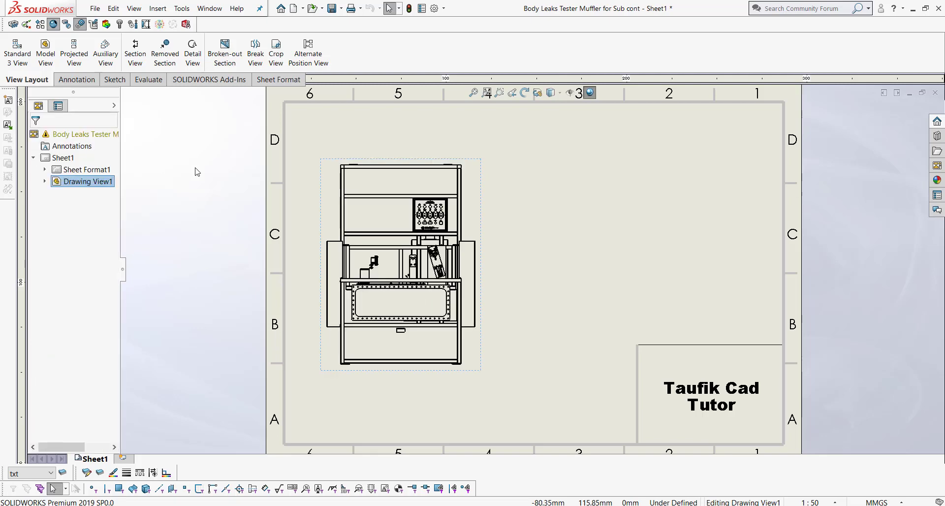
Copy the Default view, place the copy beside it and set the copy's reference configuration to FRAME
{"action": "left_click", "coordinate": [486, 224]}
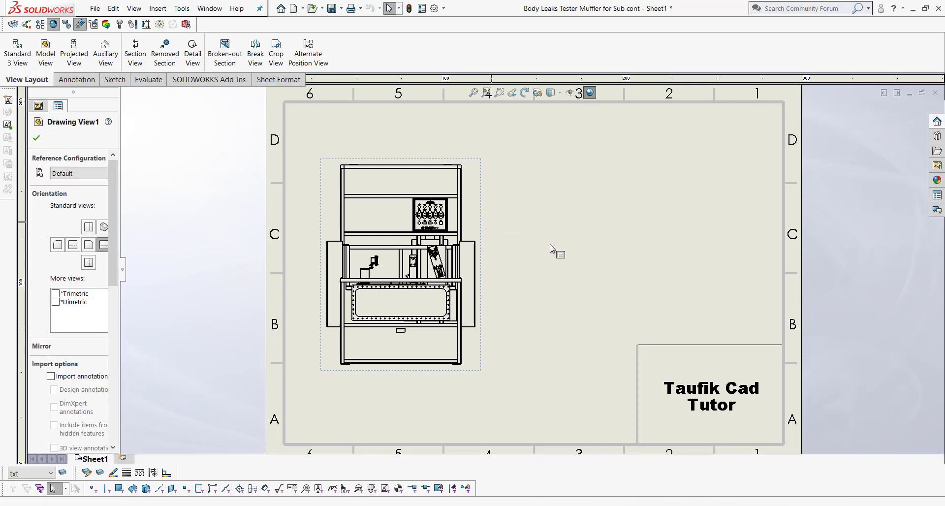
{"action": "key", "text": "ctrl+v"}
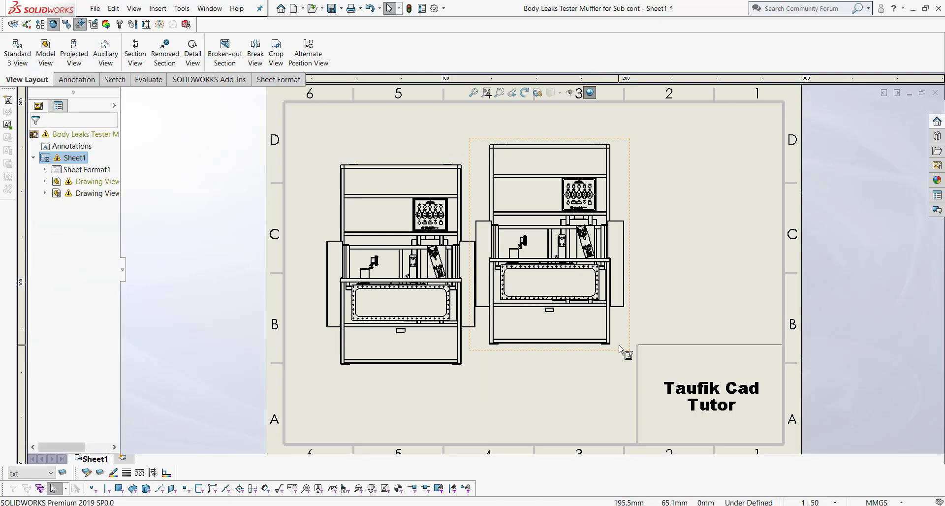
{"action": "left_click_drag", "start_coordinate": [626, 358], "coordinate": [633, 372]}
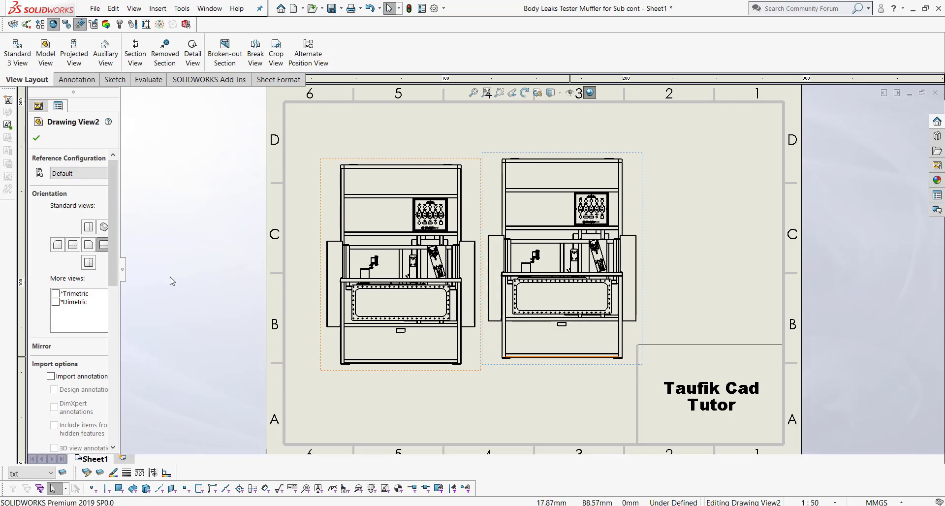
{"action": "left_click", "coordinate": [82, 174]}
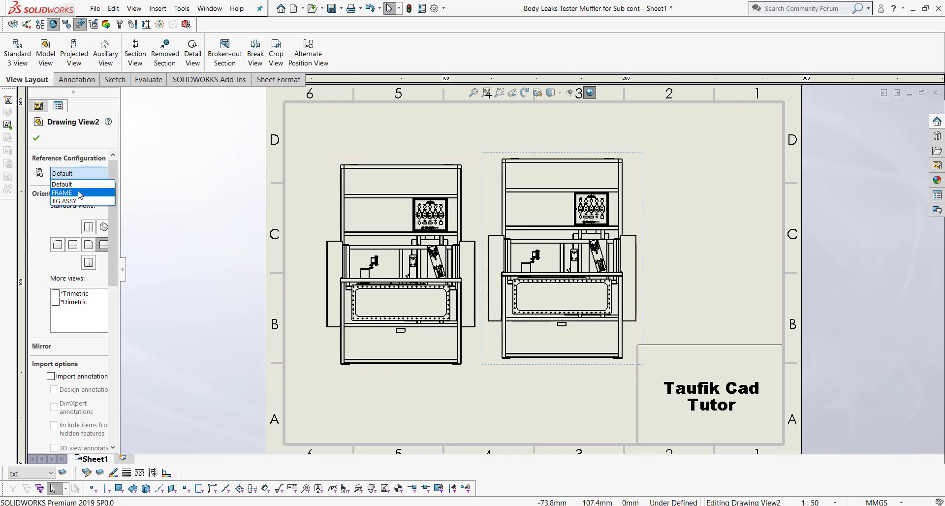
{"action": "left_click", "coordinate": [80, 193]}
{"action": "left_click", "coordinate": [37, 139]}
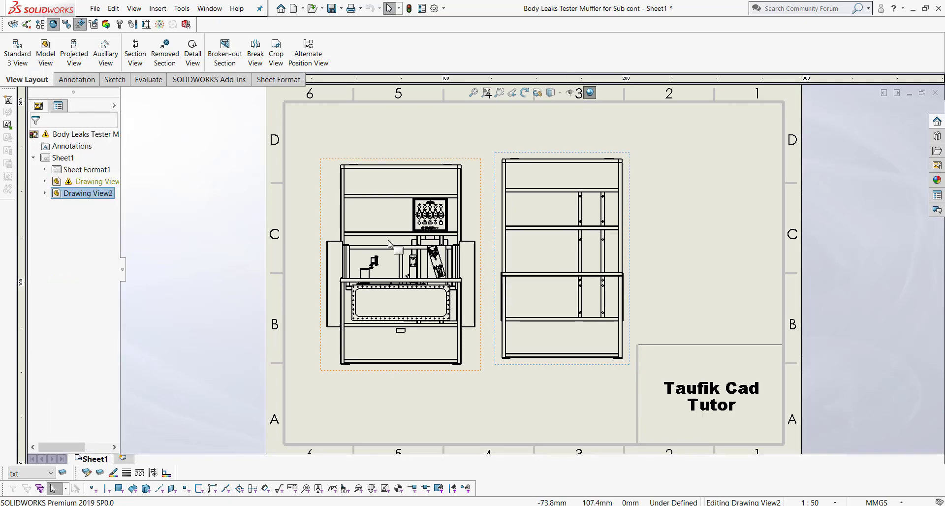
Reposition the Default and FRAME views to free space on the sheet for a third view
{"action": "key", "text": "f"}
{"action": "left_click_drag", "start_coordinate": [451, 343], "coordinate": [438, 334]}
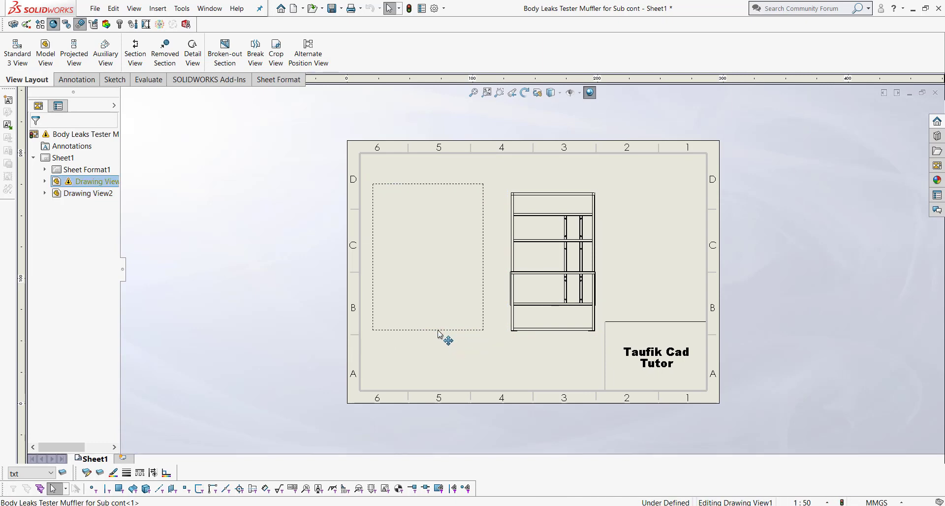
{"action": "left_click_drag", "start_coordinate": [535, 343], "coordinate": [515, 339]}
{"action": "left_click", "coordinate": [772, 296]}
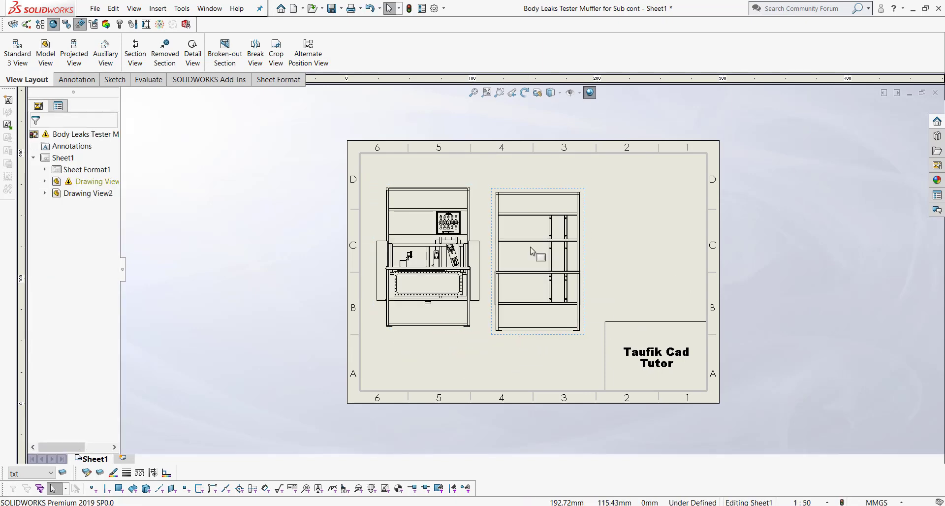
Copy the FRAME view, place the copy above the title block and set its reference configuration to JIG ASSY
{"action": "left_click", "coordinate": [593, 260]}
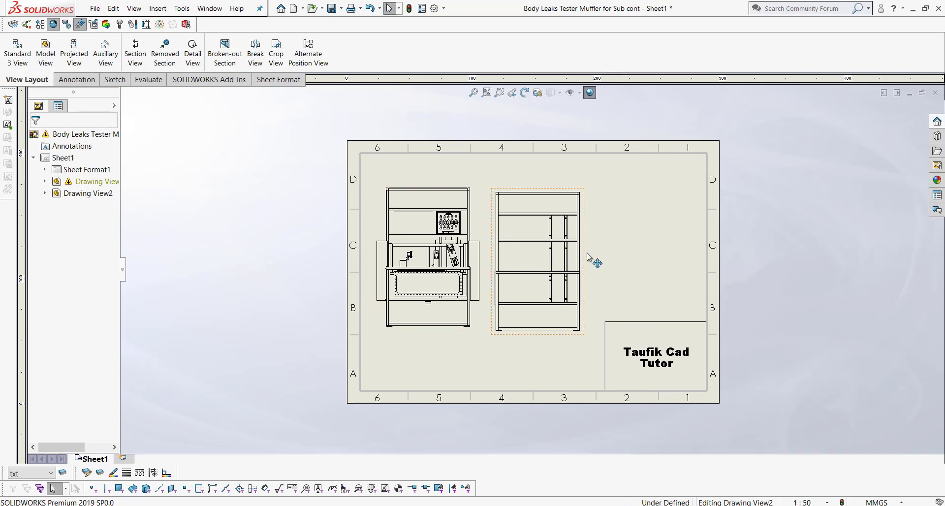
{"action": "left_click", "coordinate": [622, 244]}
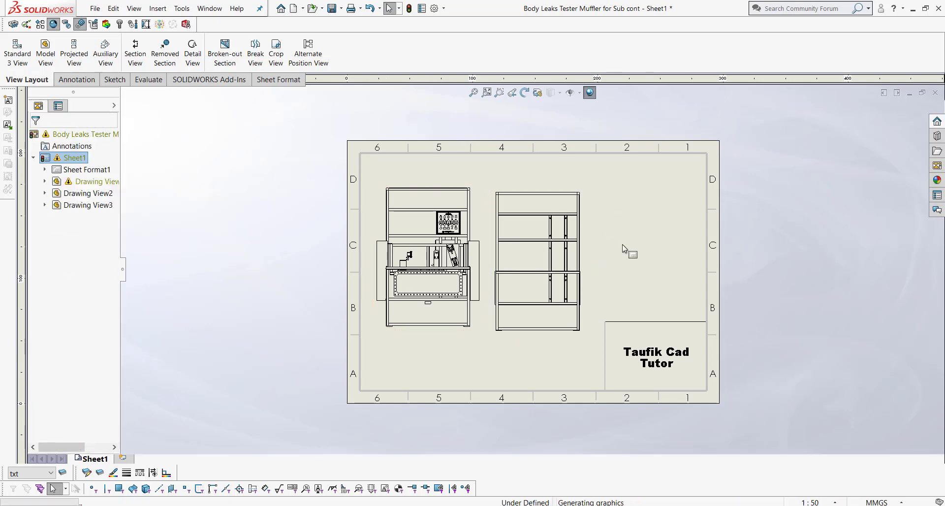
{"action": "left_click_drag", "start_coordinate": [671, 319], "coordinate": [688, 320]}
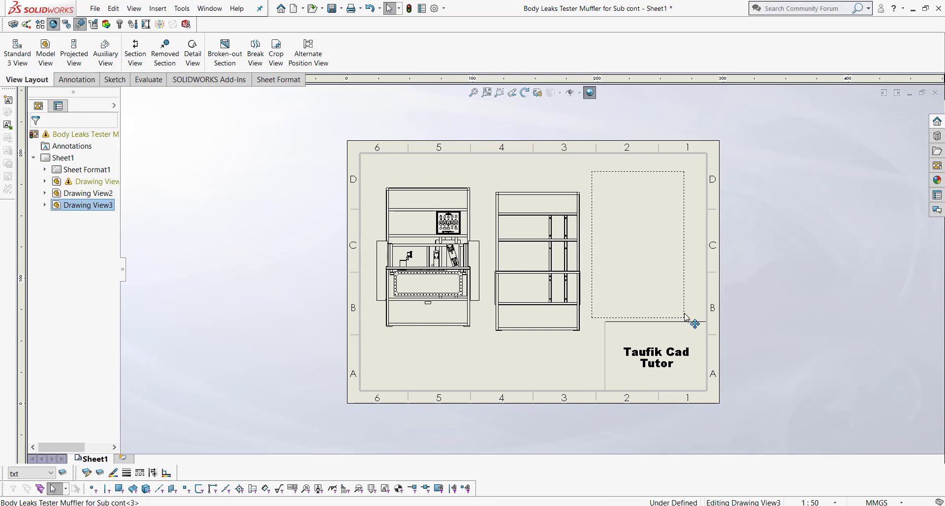
{"action": "left_click", "coordinate": [78, 173]}
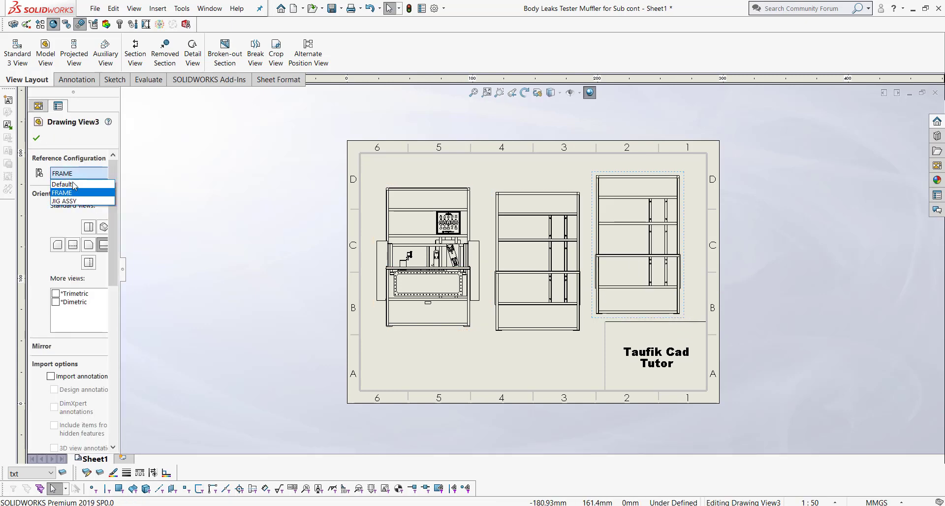
{"action": "left_click", "coordinate": [73, 203]}
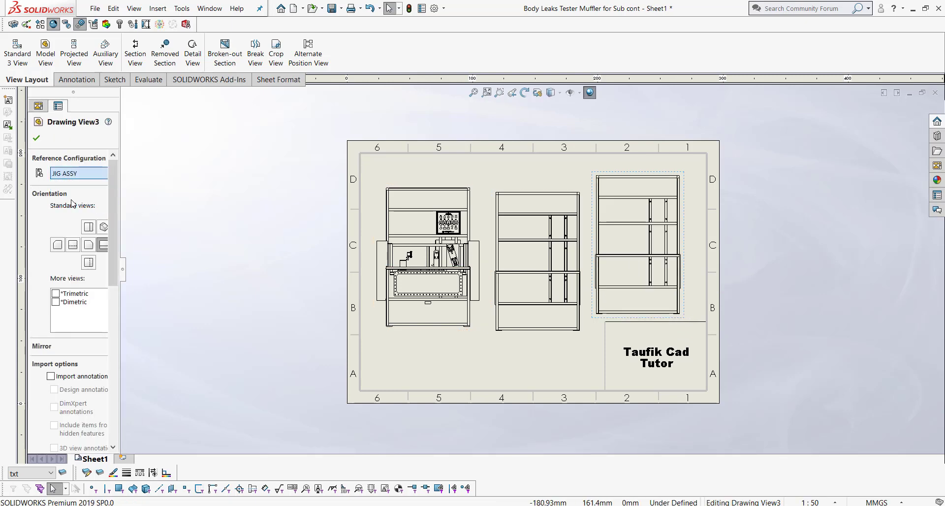
{"action": "left_click", "coordinate": [38, 140]}
{"action": "scroll", "coordinate": [616, 282], "scroll_direction": "down", "scroll_amount": 2}
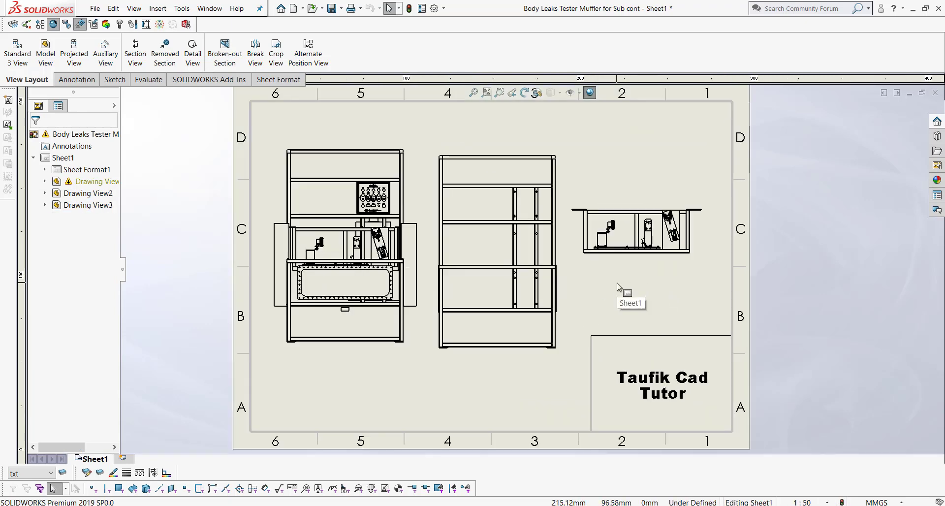
Align the FRAME view horizontally by center with the Default view
{"action": "left_click", "coordinate": [432, 203]}
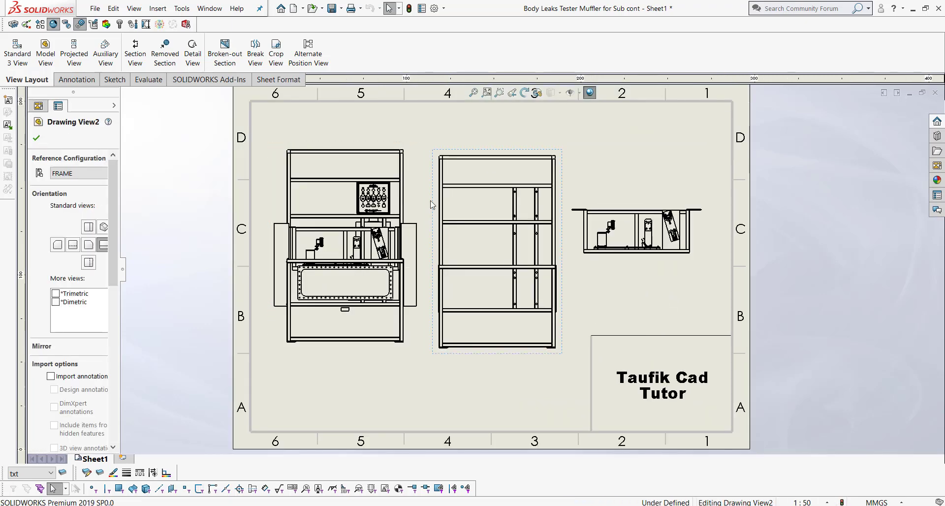
{"action": "right_click", "coordinate": [432, 203]}
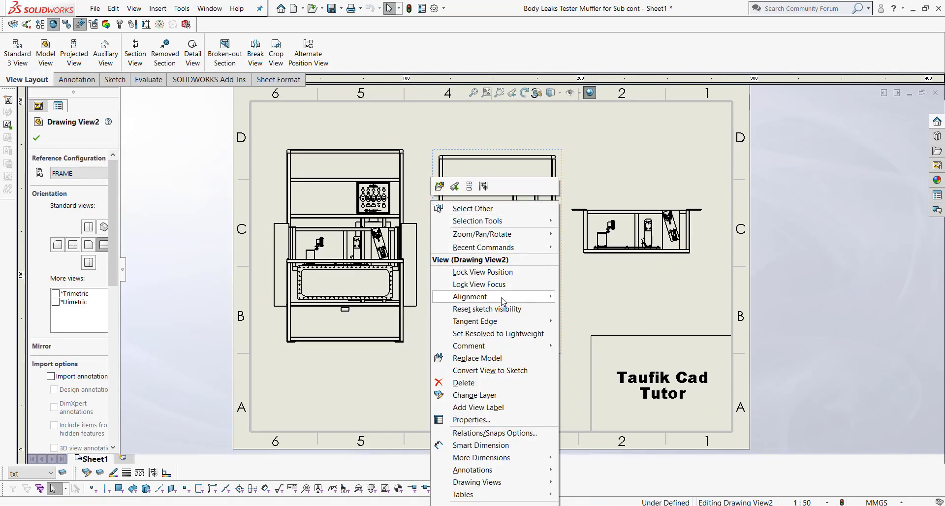
{"action": "mouse_move", "coordinate": [503, 299]}
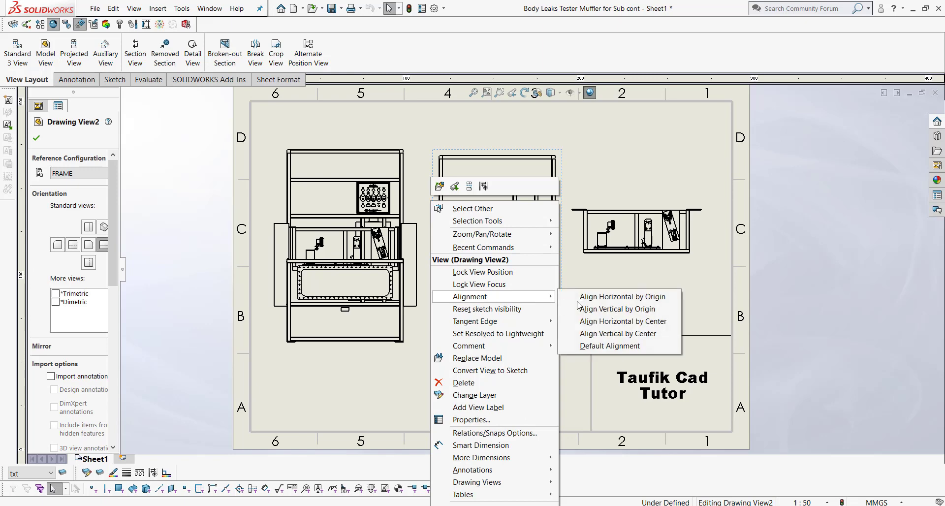
{"action": "left_click", "coordinate": [609, 333]}
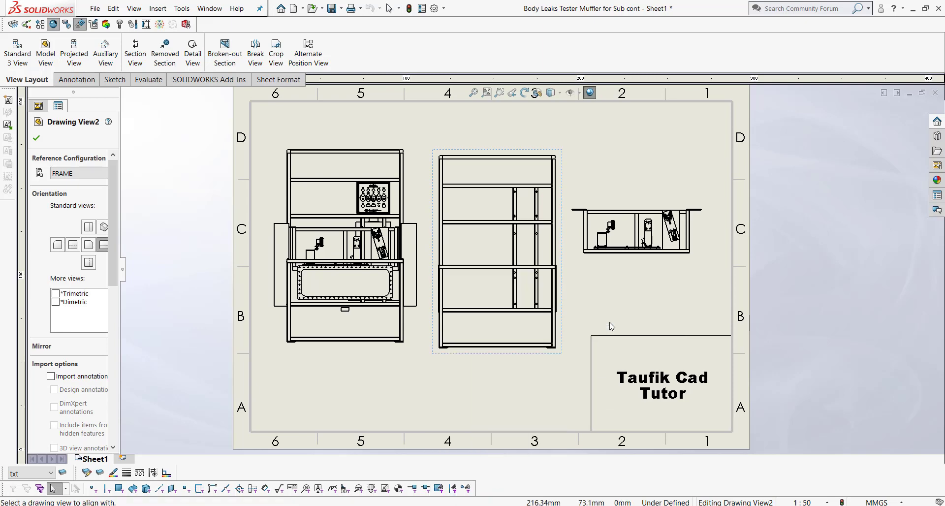
{"action": "left_click", "coordinate": [376, 321]}
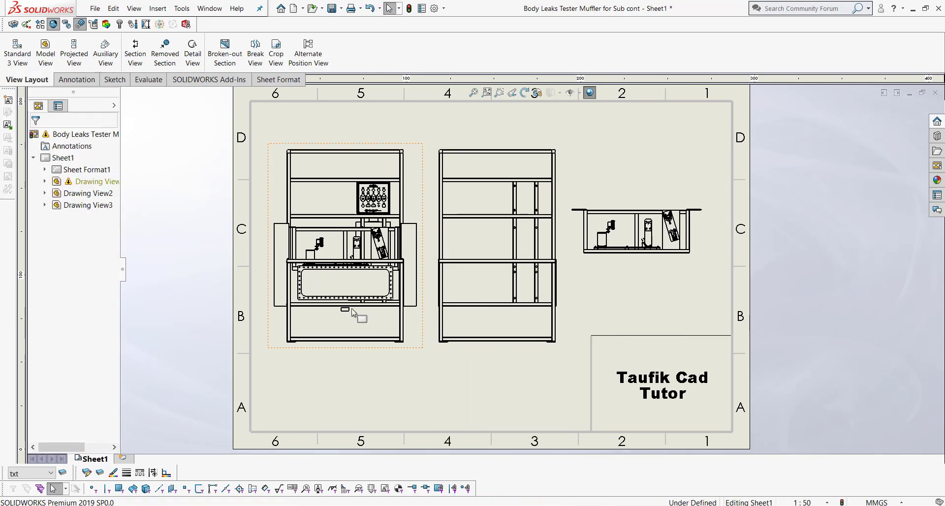
Change the display style of the Default and FRAME views to shaded
{"action": "scroll", "coordinate": [588, 267], "scroll_direction": "down", "scroll_amount": 2}
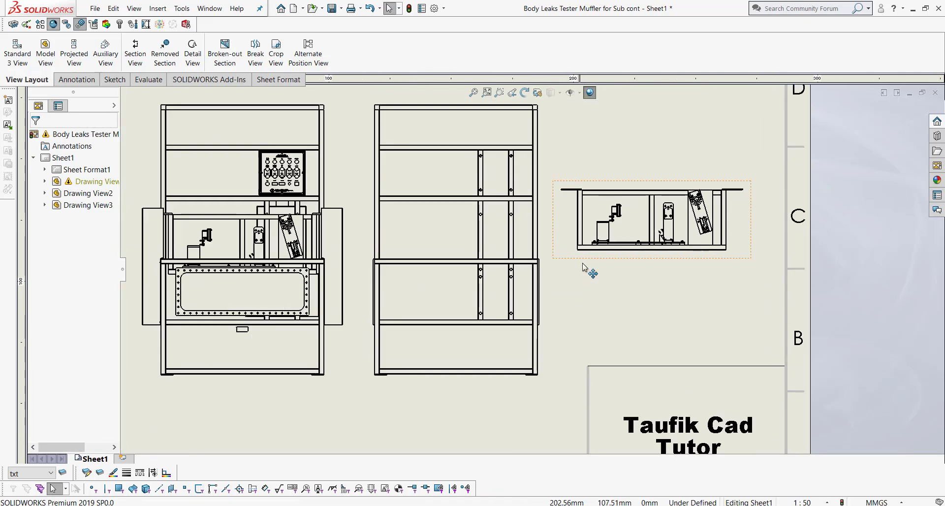
{"action": "scroll", "coordinate": [591, 267], "scroll_direction": "up", "scroll_amount": 2}
{"action": "left_click", "coordinate": [385, 353]}
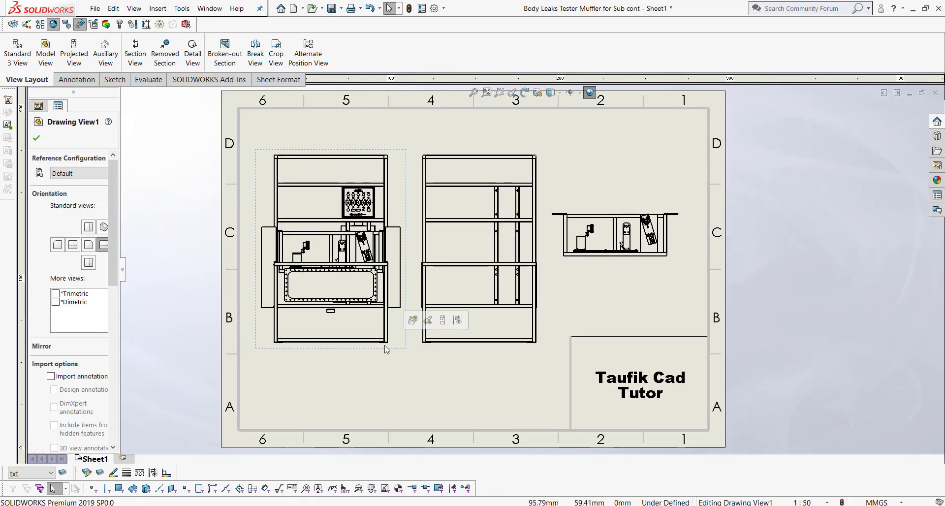
{"action": "left_click", "coordinate": [553, 94]}
{"action": "left_click", "coordinate": [552, 106]}
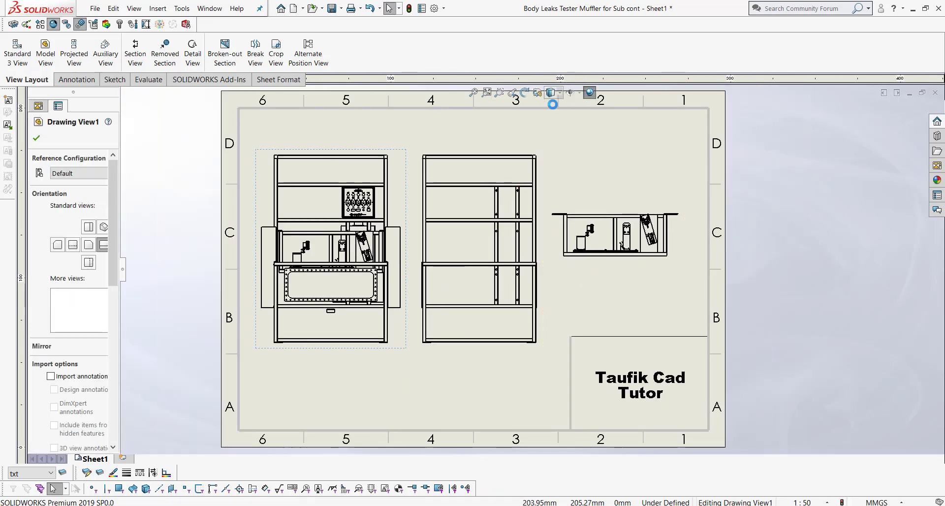
{"action": "left_click", "coordinate": [546, 186]}
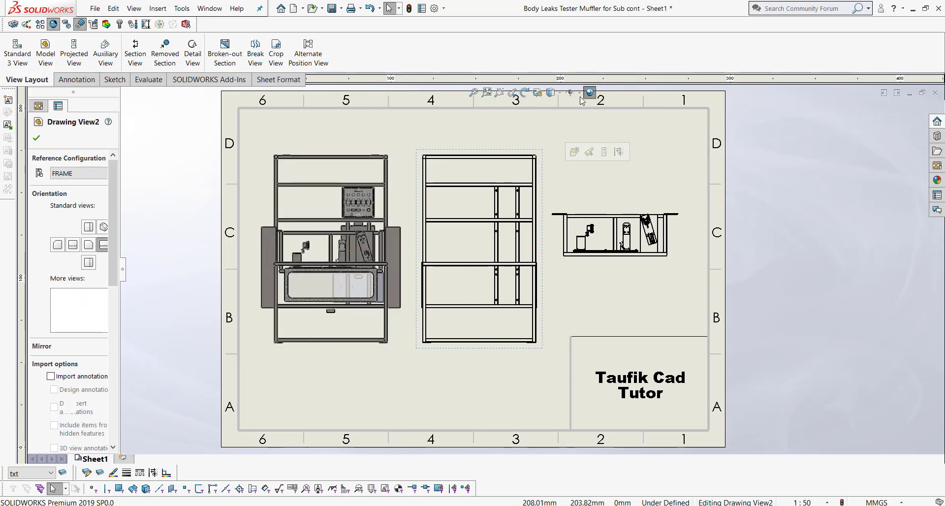
{"action": "left_click", "coordinate": [553, 94]}
{"action": "left_click", "coordinate": [551, 117]}
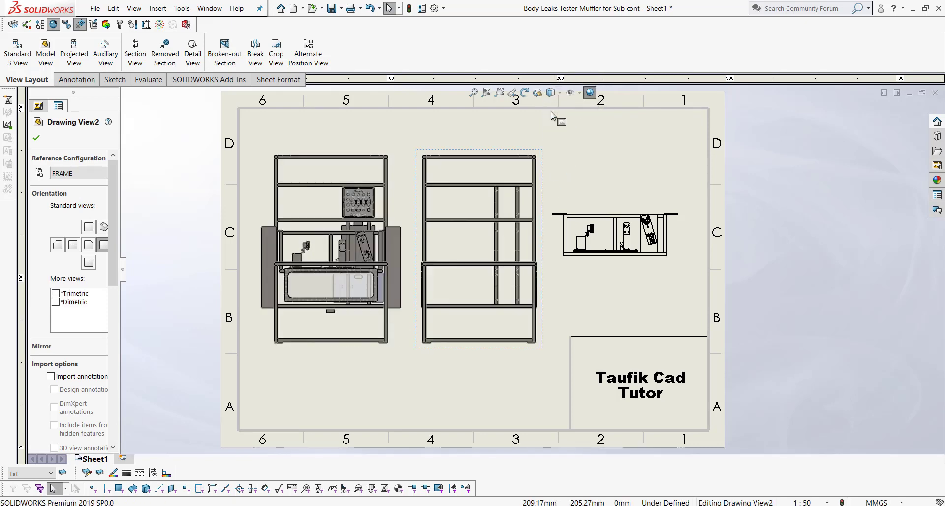
Change the display style of the JIG ASSY view to shaded
{"action": "left_click", "coordinate": [632, 219]}
{"action": "left_click", "coordinate": [554, 94]}
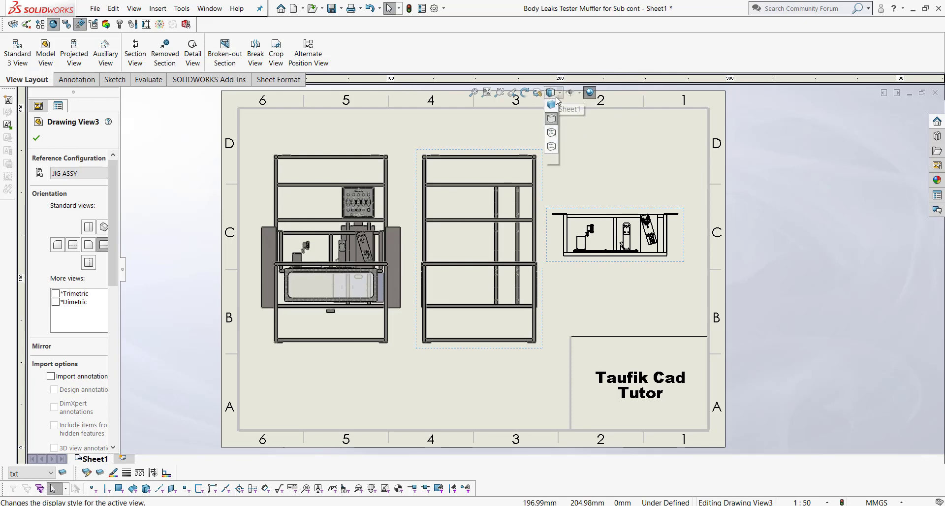
{"action": "left_click", "coordinate": [551, 117]}
{"action": "left_click", "coordinate": [795, 233]}
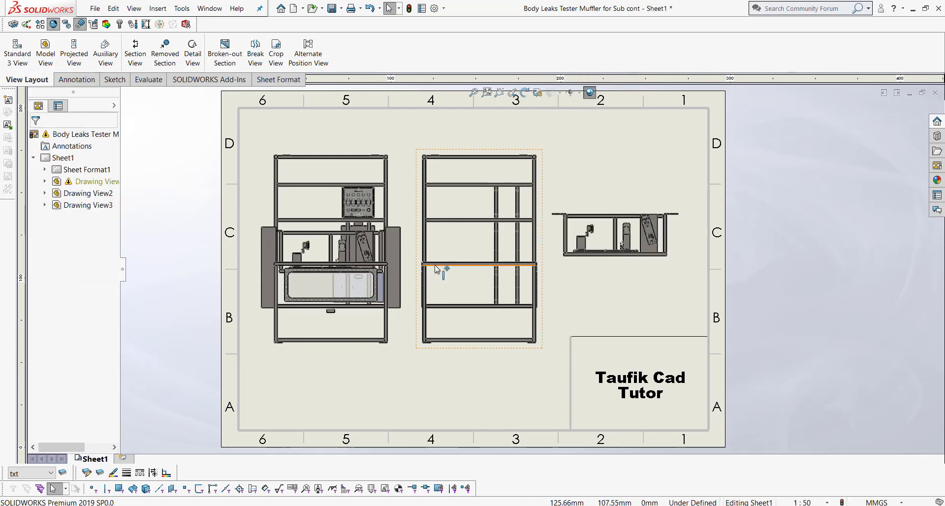
Add a note below the Default view with its leader attached to the frame's bottom edge
{"action": "scroll", "coordinate": [437, 270], "scroll_direction": "up", "scroll_amount": 3}
{"action": "scroll", "coordinate": [433, 274], "scroll_direction": "down", "scroll_amount": 1}
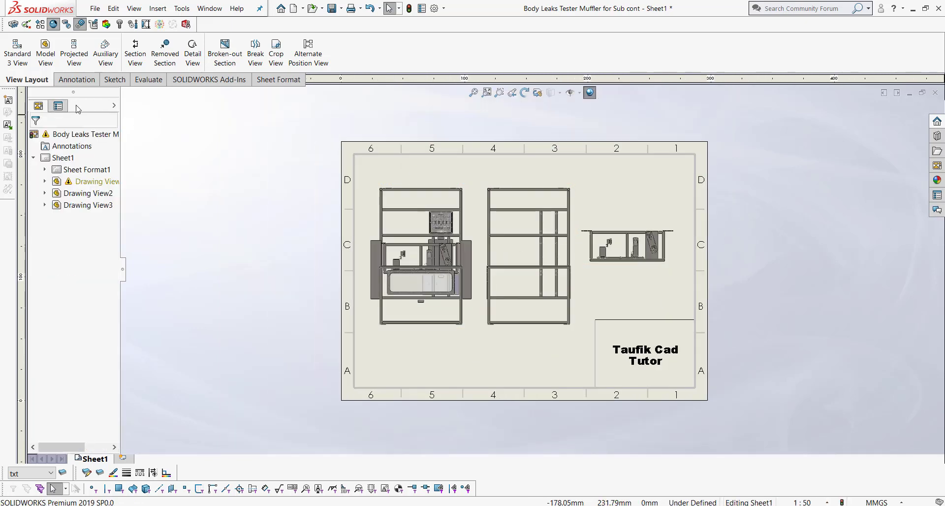
{"action": "left_click", "coordinate": [76, 79]}
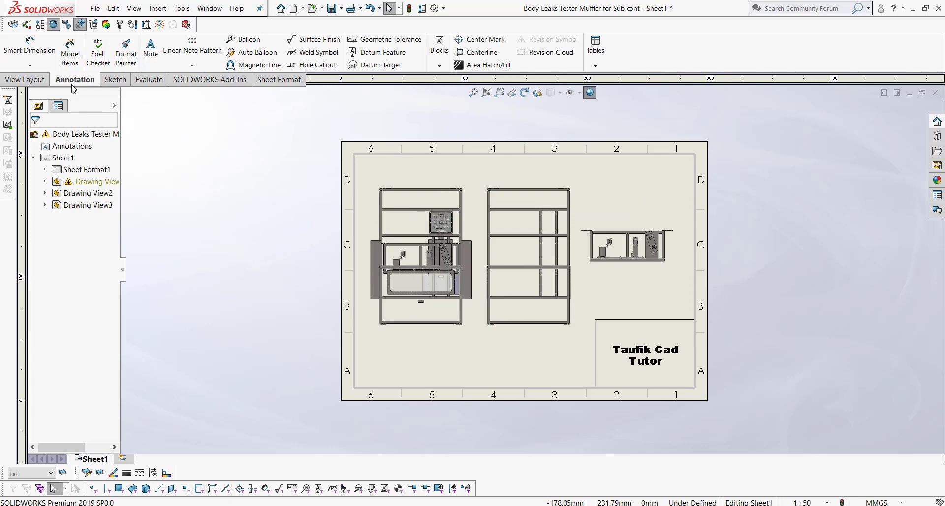
{"action": "left_click", "coordinate": [151, 54]}
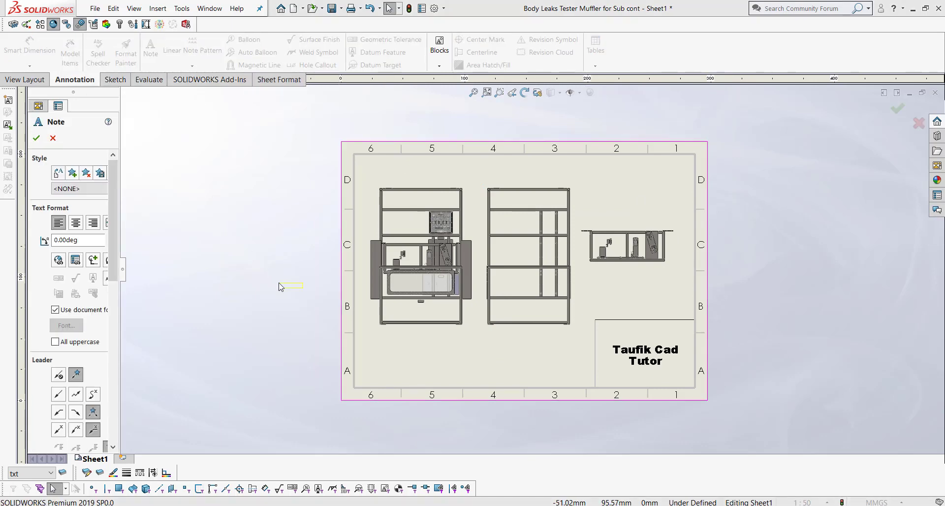
{"action": "left_click", "coordinate": [428, 323]}
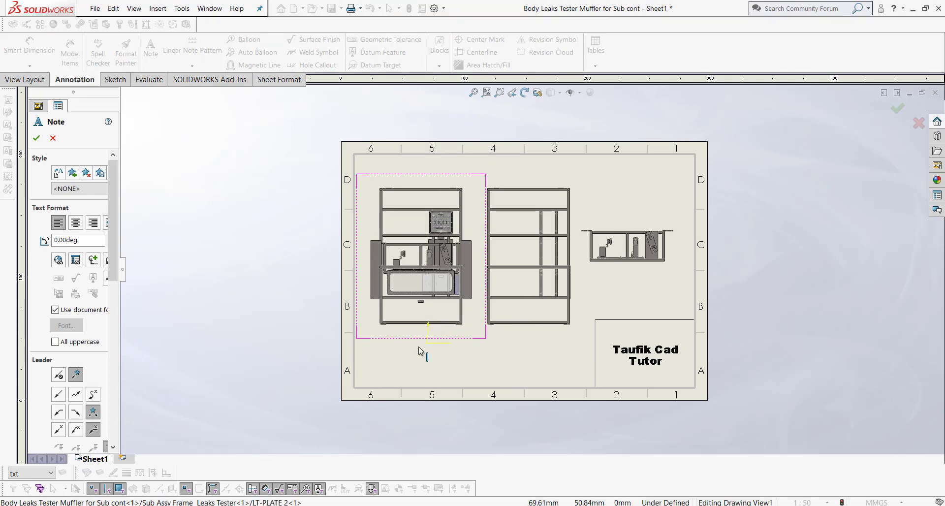
{"action": "left_click", "coordinate": [390, 350]}
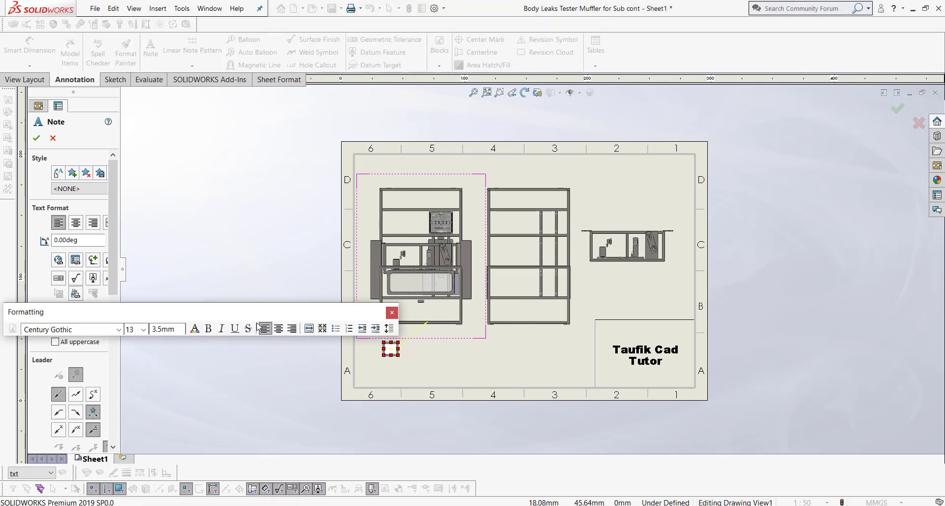
Link the note text to the current drawing view's SW-Configuration Name property and finish the note
{"action": "left_click", "coordinate": [75, 260]}
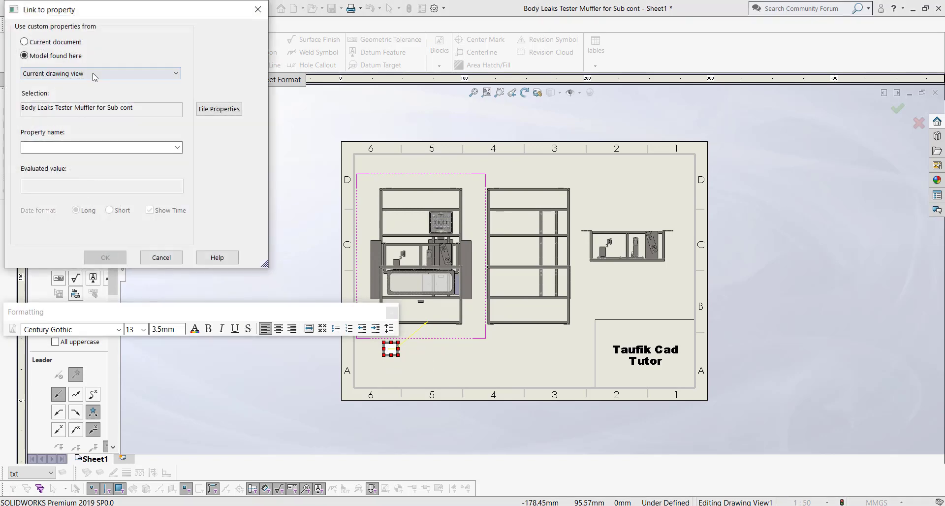
{"action": "left_click", "coordinate": [95, 73]}
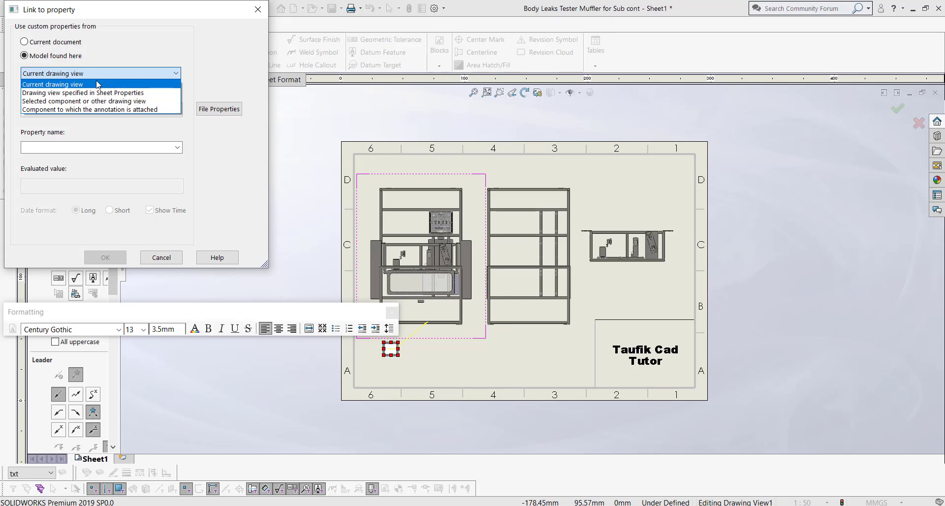
{"action": "left_click", "coordinate": [105, 85]}
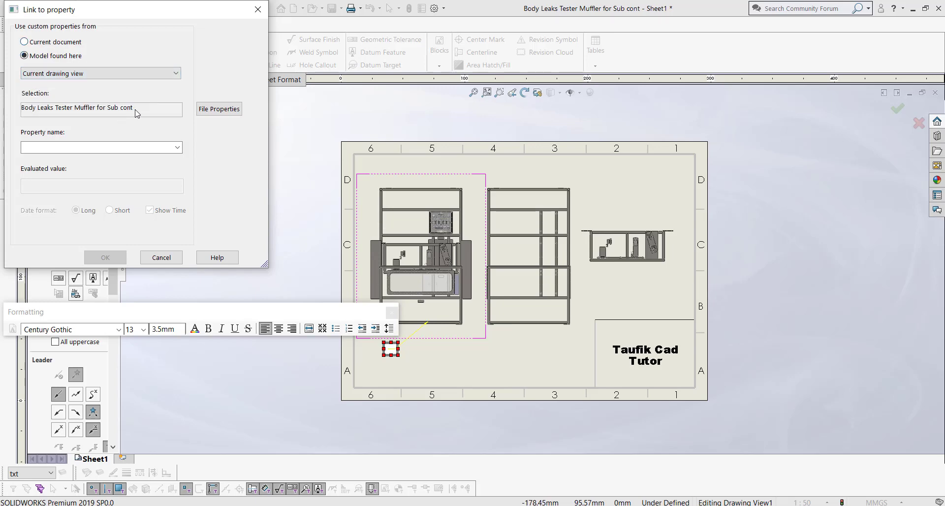
{"action": "left_click", "coordinate": [176, 148]}
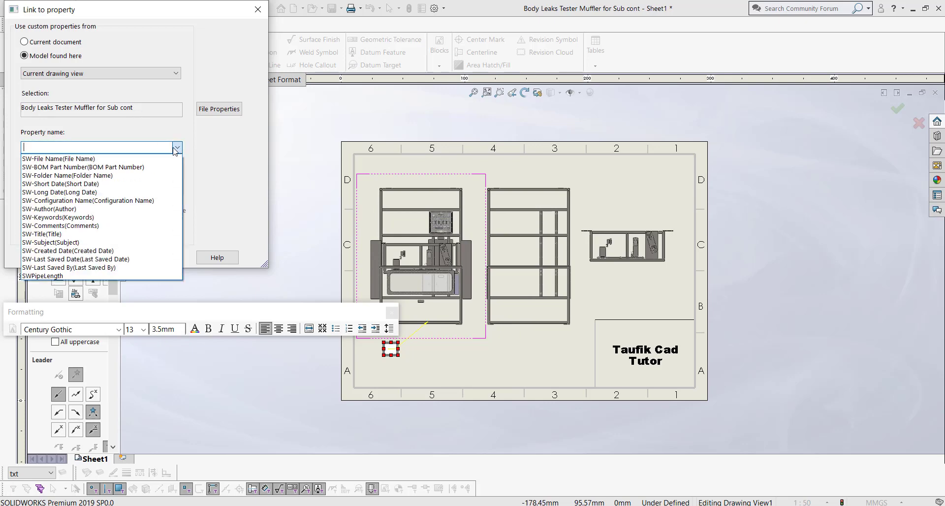
{"action": "left_click", "coordinate": [122, 200]}
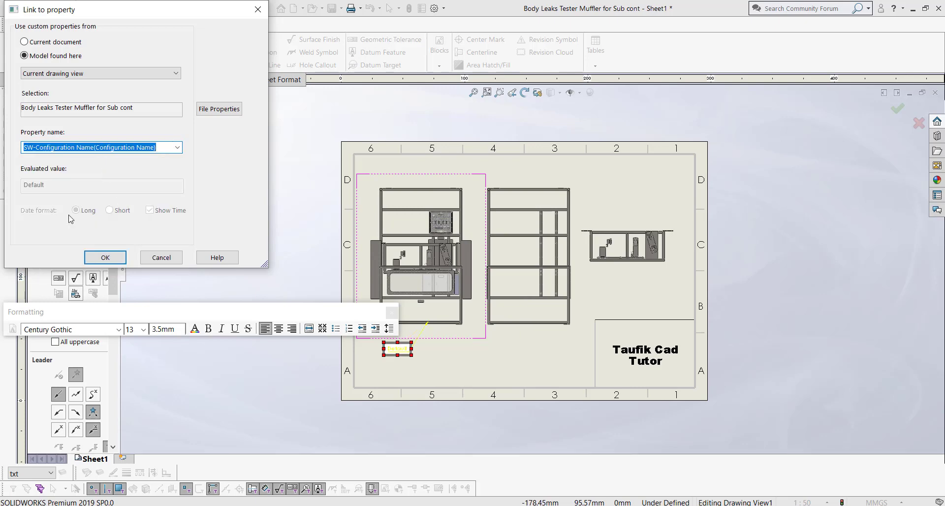
{"action": "left_click", "coordinate": [96, 258]}
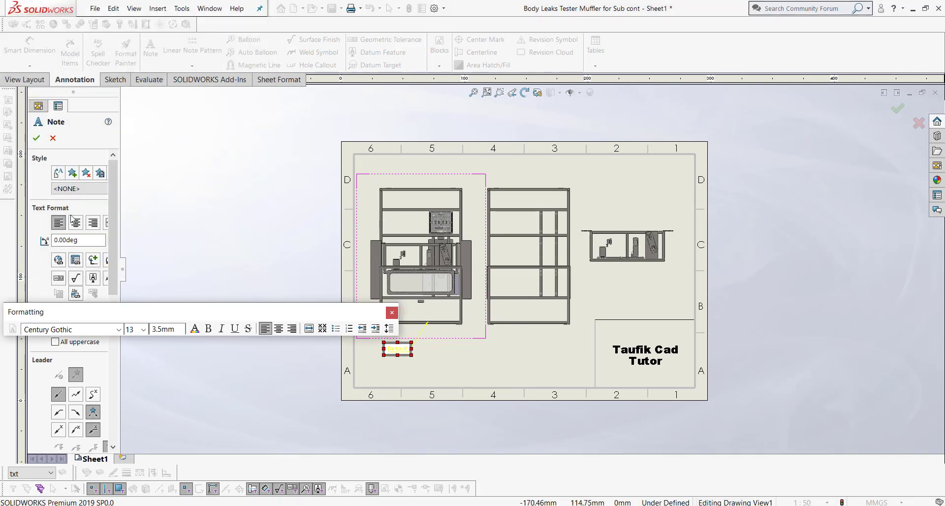
{"action": "left_click", "coordinate": [37, 138]}
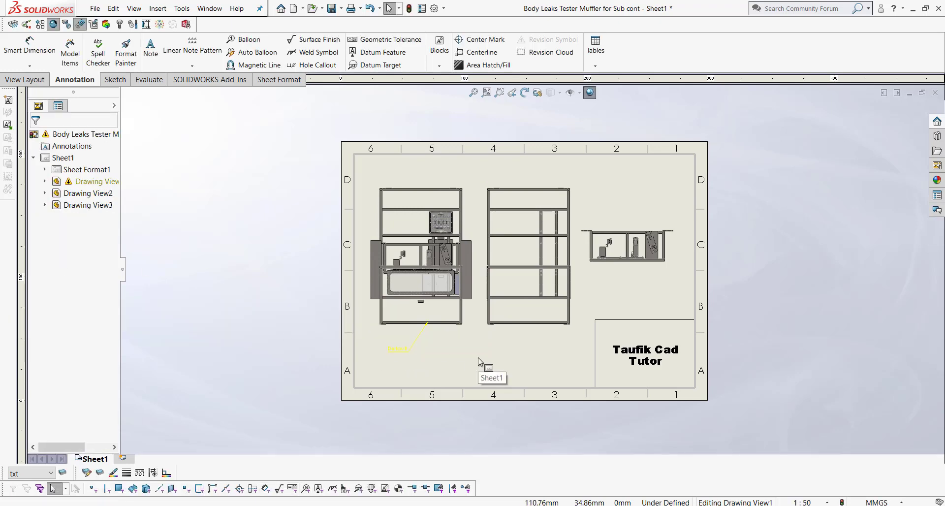
Move the Default configuration note to the dim layer
{"action": "scroll", "coordinate": [478, 359], "scroll_direction": "up", "scroll_amount": 4}
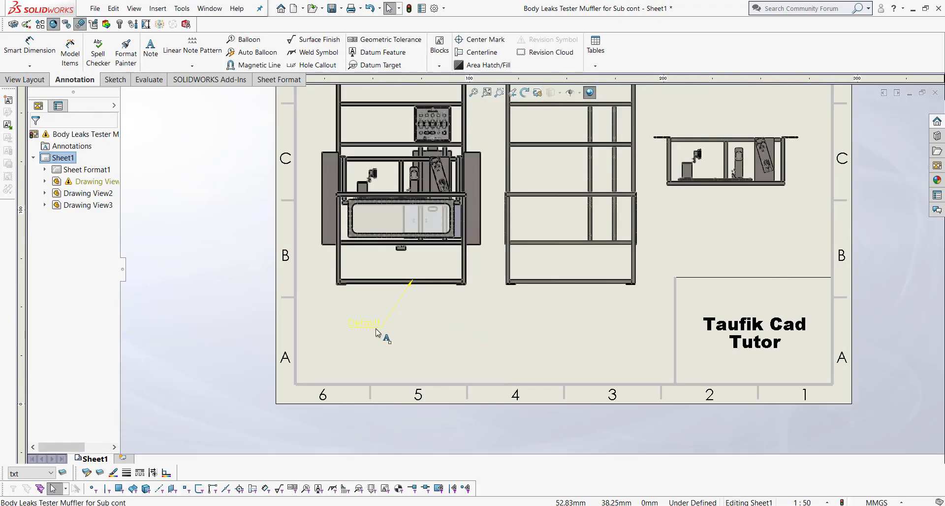
{"action": "left_click", "coordinate": [370, 324]}
{"action": "left_click", "coordinate": [30, 473]}
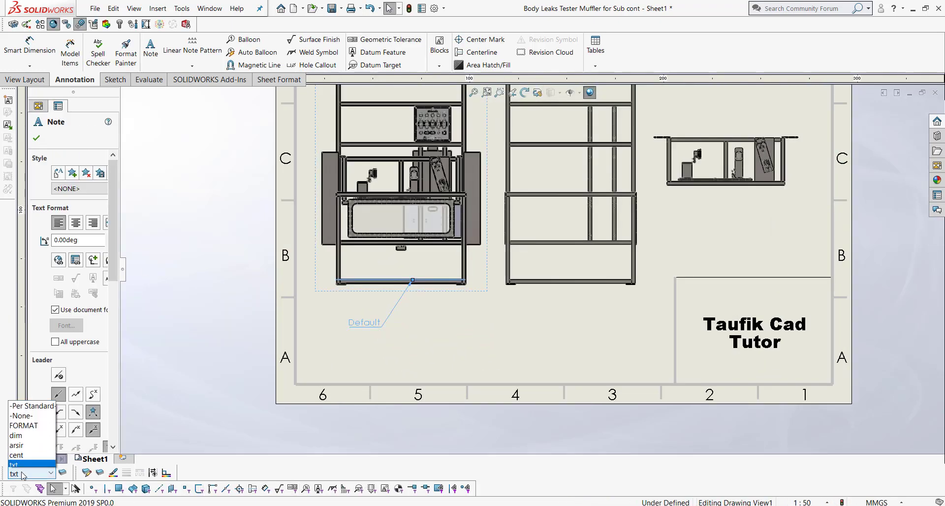
{"action": "left_click", "coordinate": [20, 435]}
{"action": "left_click", "coordinate": [176, 354]}
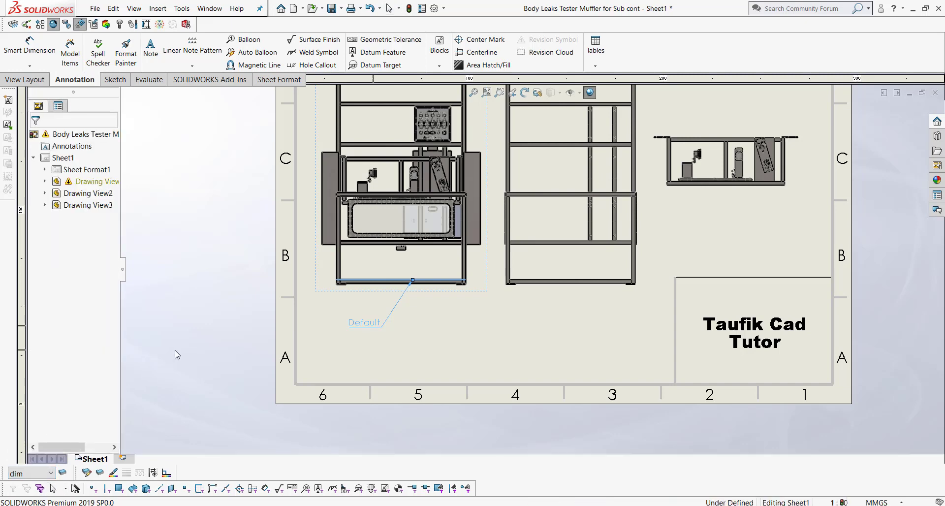
Copy the Default note below the FRAME view and attach the copy's leader to that frame's bottom edge
{"action": "scroll", "coordinate": [606, 246], "scroll_direction": "down", "scroll_amount": 2}
{"action": "scroll", "coordinate": [606, 251], "scroll_direction": "up", "scroll_amount": 1}
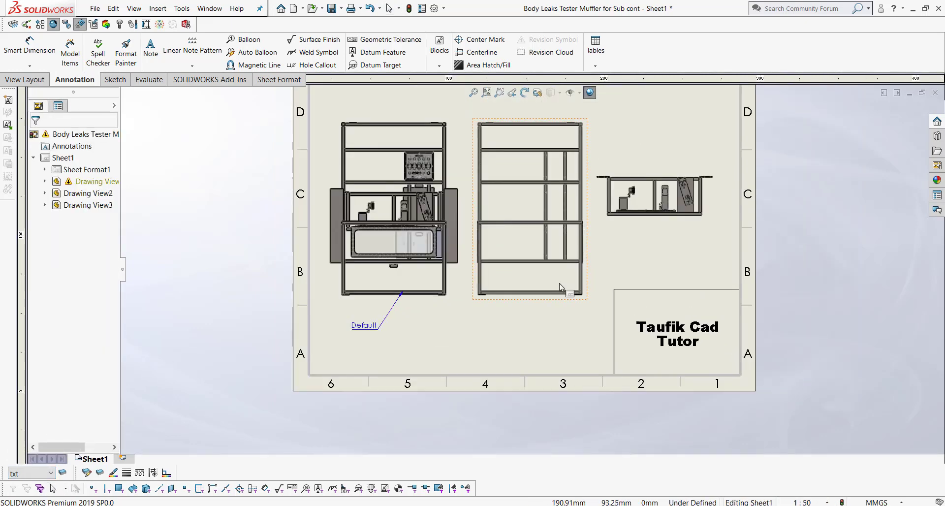
{"action": "left_click", "coordinate": [375, 332]}
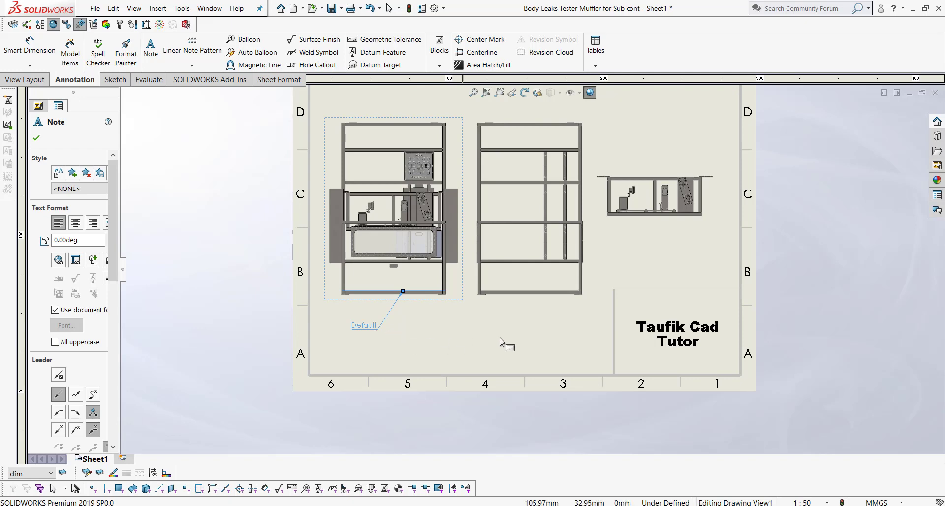
{"action": "type", "text": "$PRPVIEW:{SW-Configuration Name(Configuration Name)}"}
{"action": "scroll", "coordinate": [517, 344], "scroll_direction": "down", "scroll_amount": 2}
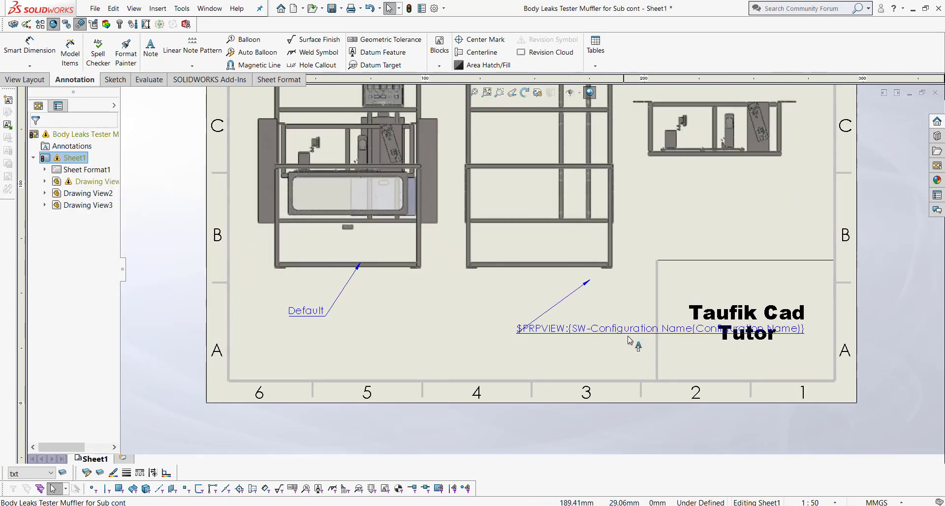
{"action": "left_click_drag", "start_coordinate": [628, 333], "coordinate": [421, 333]}
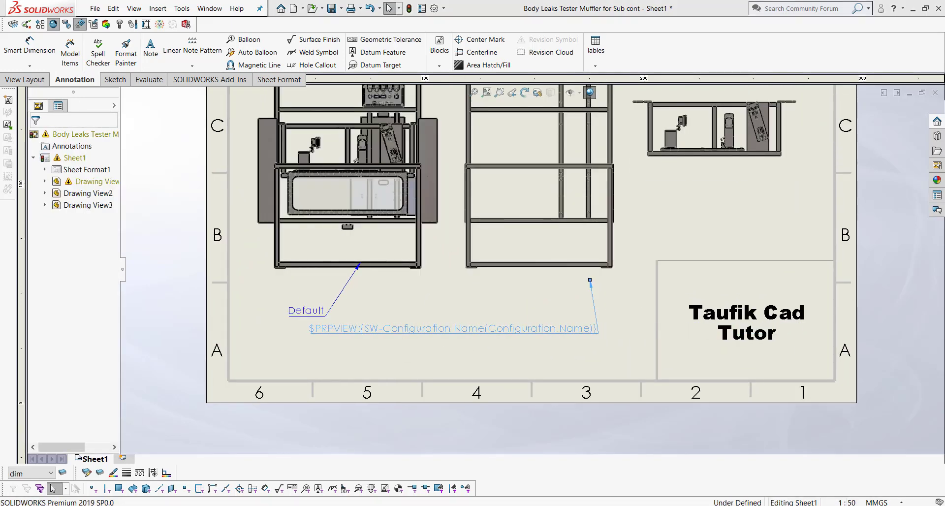
{"action": "left_click_drag", "start_coordinate": [586, 270], "coordinate": [581, 269]}
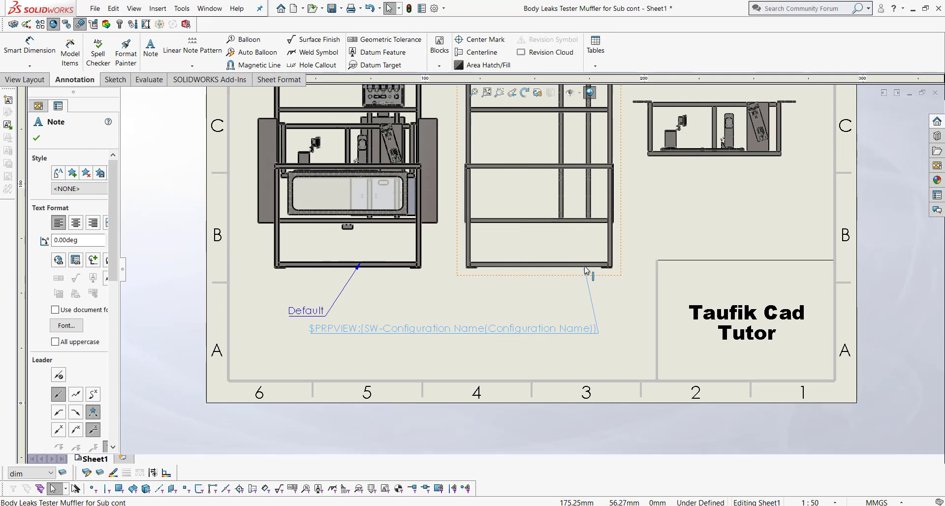
{"action": "left_click_drag", "start_coordinate": [328, 330], "coordinate": [504, 313]}
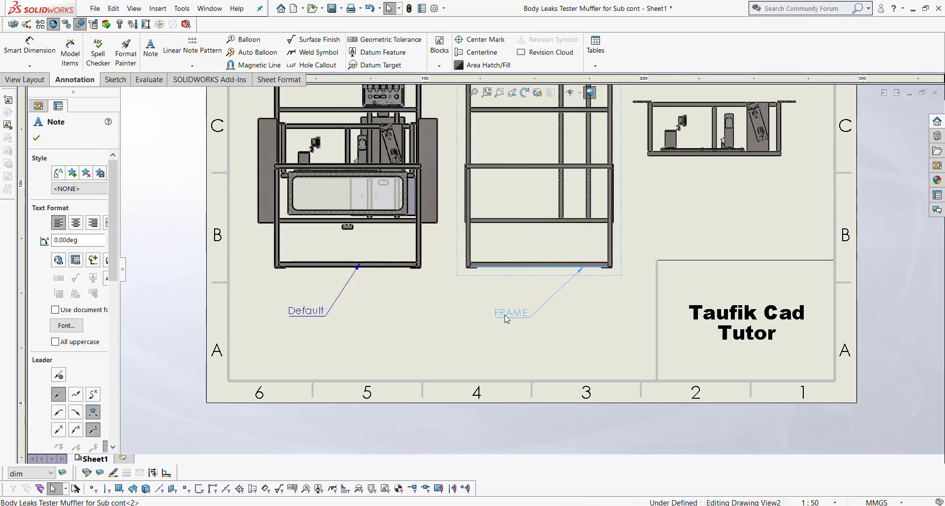
{"action": "left_click", "coordinate": [578, 371]}
Place another copy of the linked note below the JIG ASSY view, with its leader attached to the view's bottom edge
{"action": "key", "text": "f"}
{"action": "scroll", "coordinate": [647, 238], "scroll_direction": "down", "scroll_amount": 3}
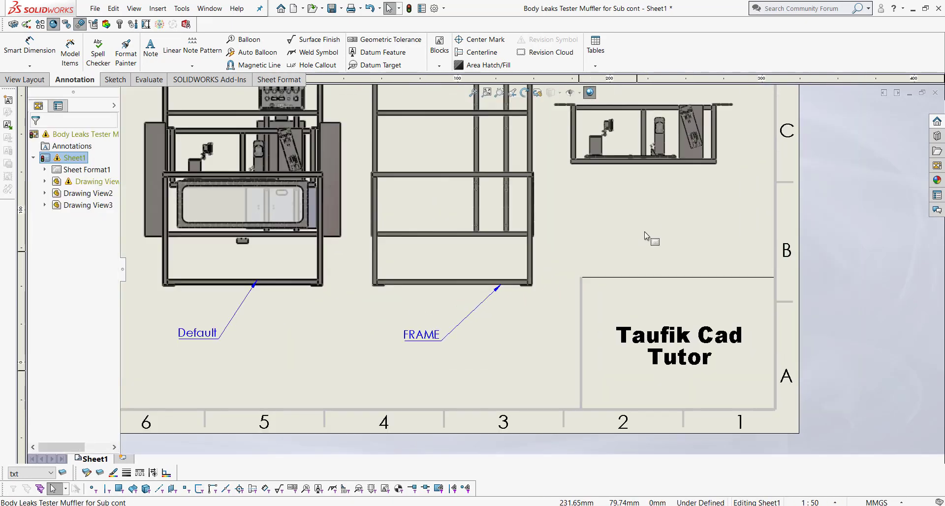
{"action": "left_click", "coordinate": [684, 198]}
{"action": "left_click_drag", "start_coordinate": [689, 196], "coordinate": [634, 164]}
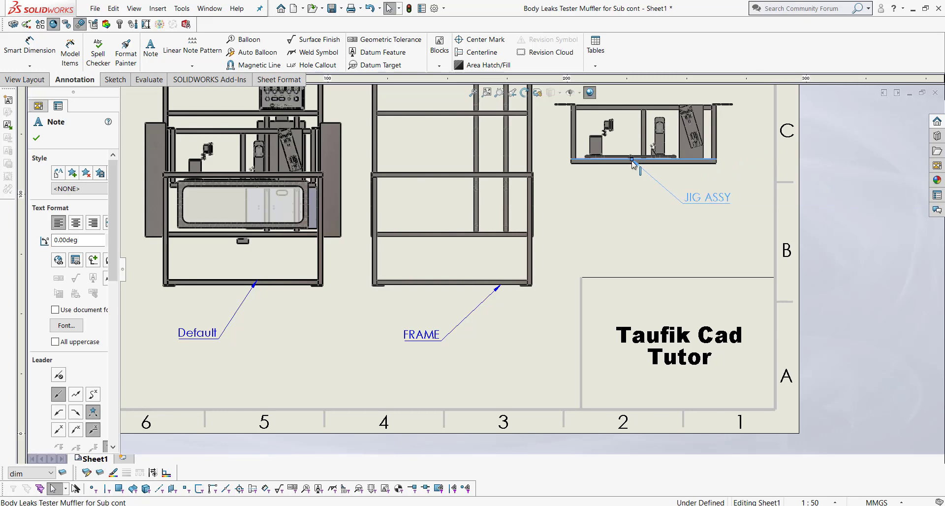
{"action": "left_click_drag", "start_coordinate": [708, 199], "coordinate": [596, 216]}
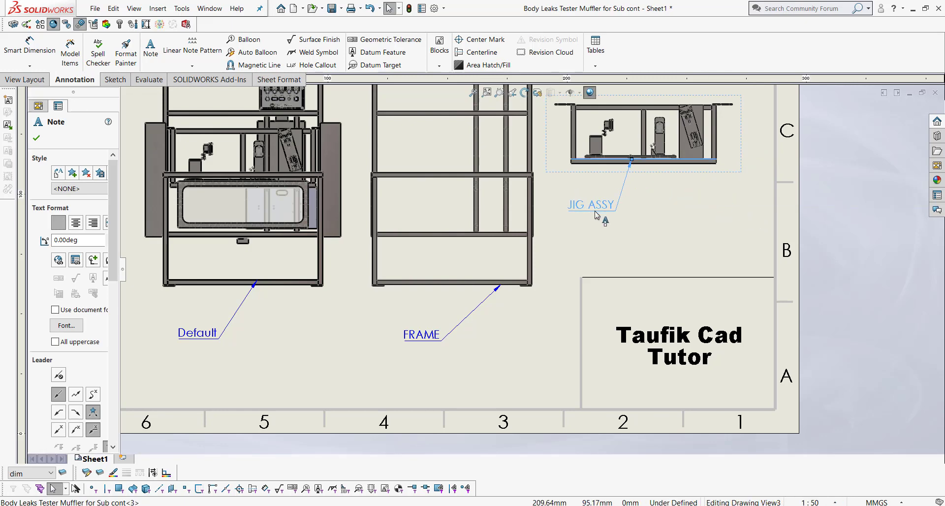
Shift the FRAME note slightly closer to the title block, keeping it below its view
{"action": "left_click_drag", "start_coordinate": [424, 340], "coordinate": [451, 345]}
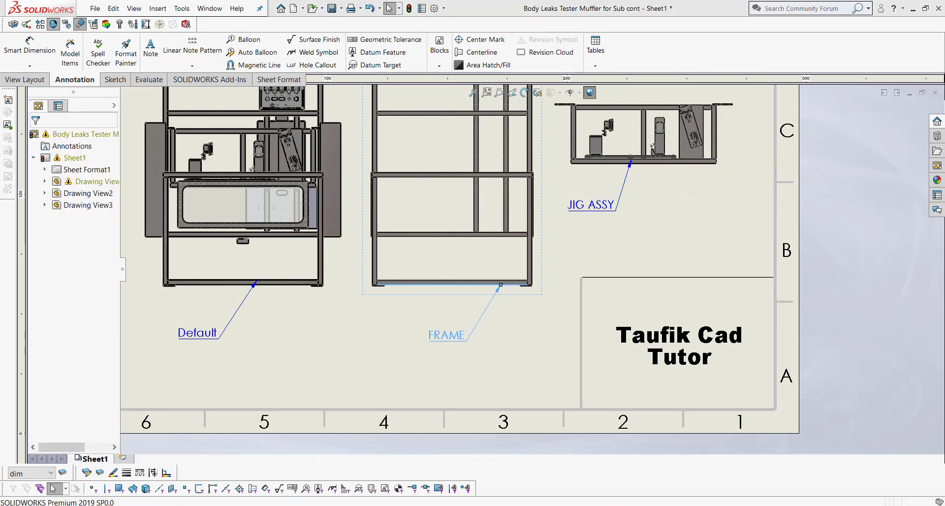
{"action": "key", "text": "z"}
{"action": "left_click", "coordinate": [852, 258]}
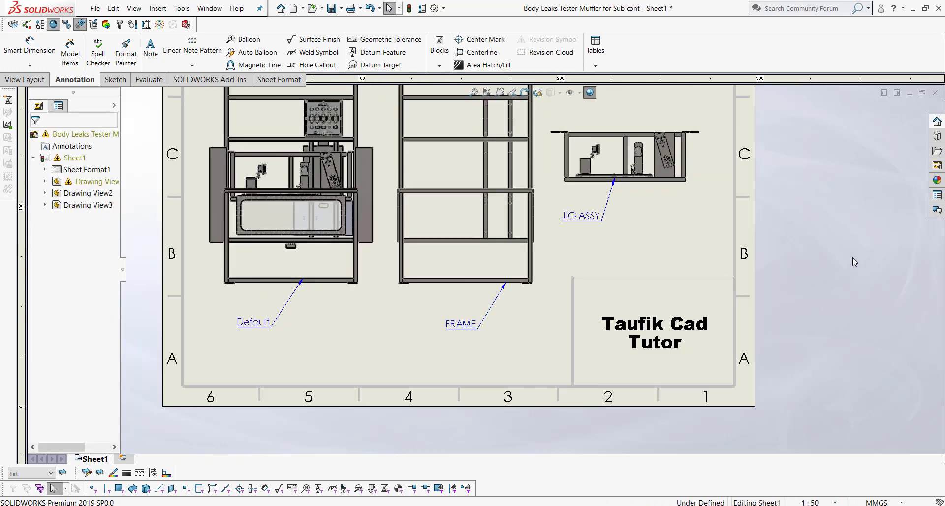
{"action": "key", "text": "z"}
{"action": "key", "text": "z"}
{"action": "scroll", "coordinate": [474, 203], "scroll_direction": "down", "scroll_amount": 2}
{"action": "scroll", "coordinate": [475, 204], "scroll_direction": "up", "scroll_amount": 1}
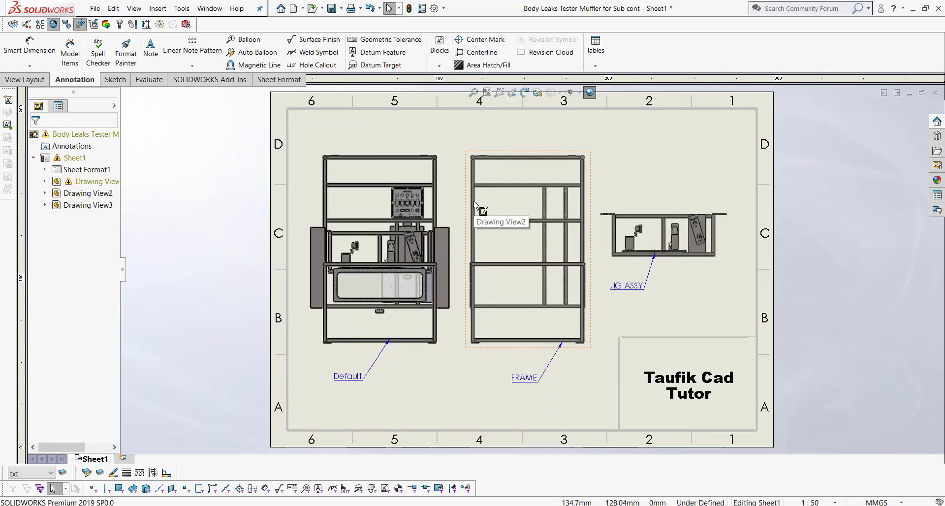